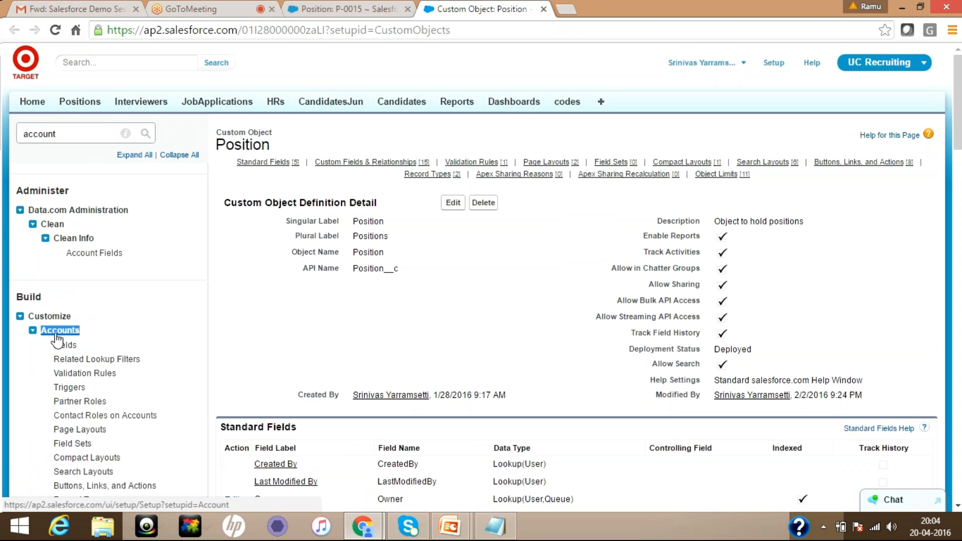
- Open the field list of the standard Account object in the setup area
{"action": "left_click", "coordinate": [57, 335]}
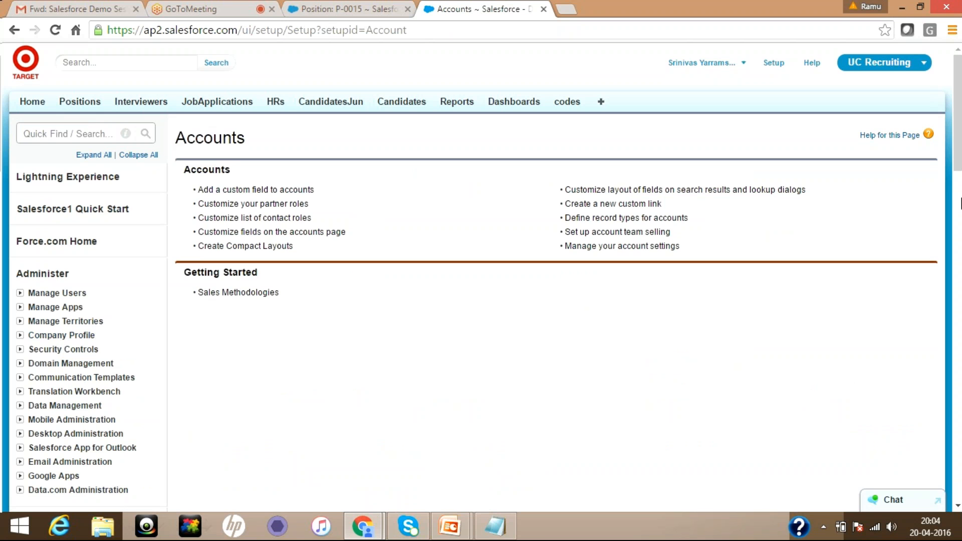
{"action": "left_click_drag", "start_coordinate": [960, 202], "coordinate": [960, 270]}
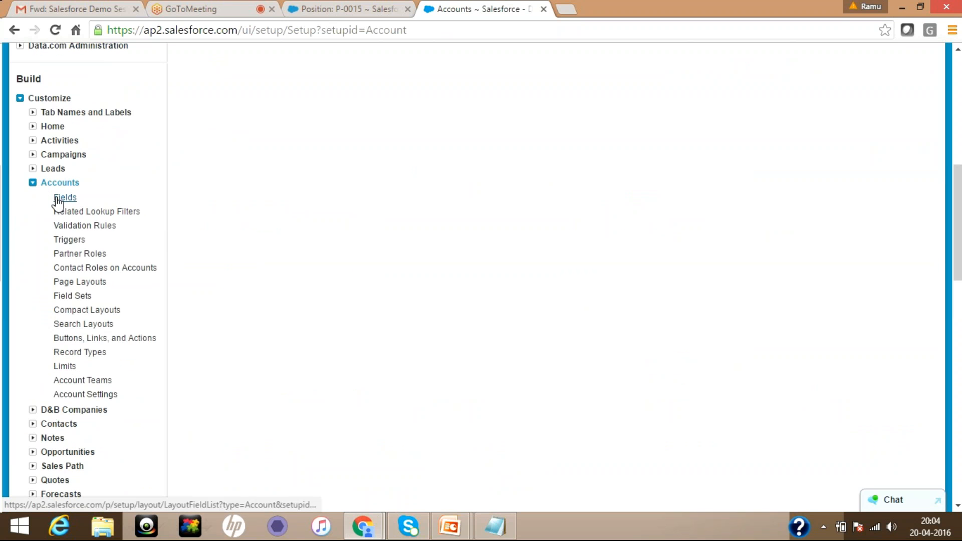
{"action": "left_click", "coordinate": [59, 198]}
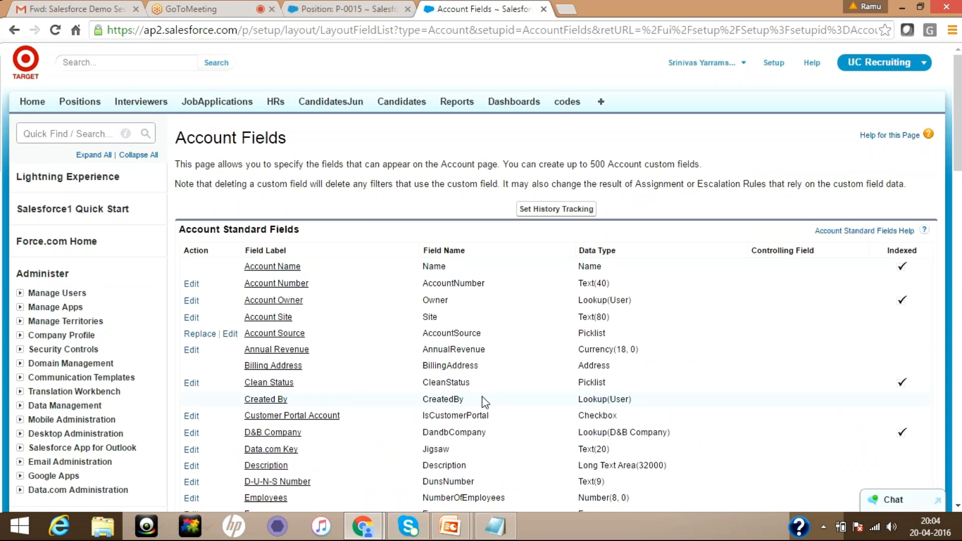
- Examine the API names of the account custom fields, including SLA, Number of Locations and Upsell Opportunity
{"action": "left_click_drag", "start_coordinate": [957, 157], "coordinate": [956, 191]}
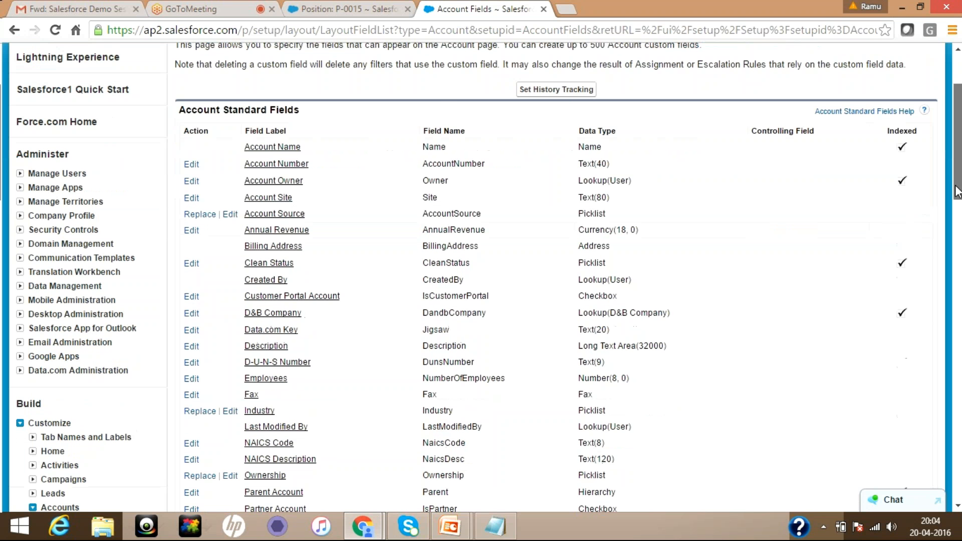
{"action": "left_click_drag", "start_coordinate": [957, 192], "coordinate": [956, 328]}
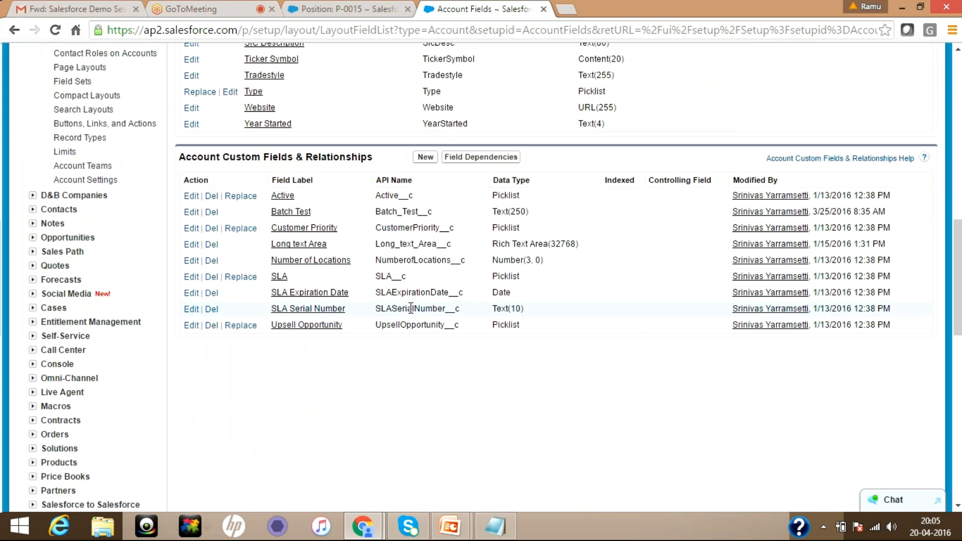
{"action": "double_click", "coordinate": [406, 277]}
{"action": "left_click_drag", "start_coordinate": [381, 259], "coordinate": [429, 261]}
{"action": "left_click_drag", "start_coordinate": [376, 325], "coordinate": [460, 329]}
{"action": "left_click", "coordinate": [408, 163]}
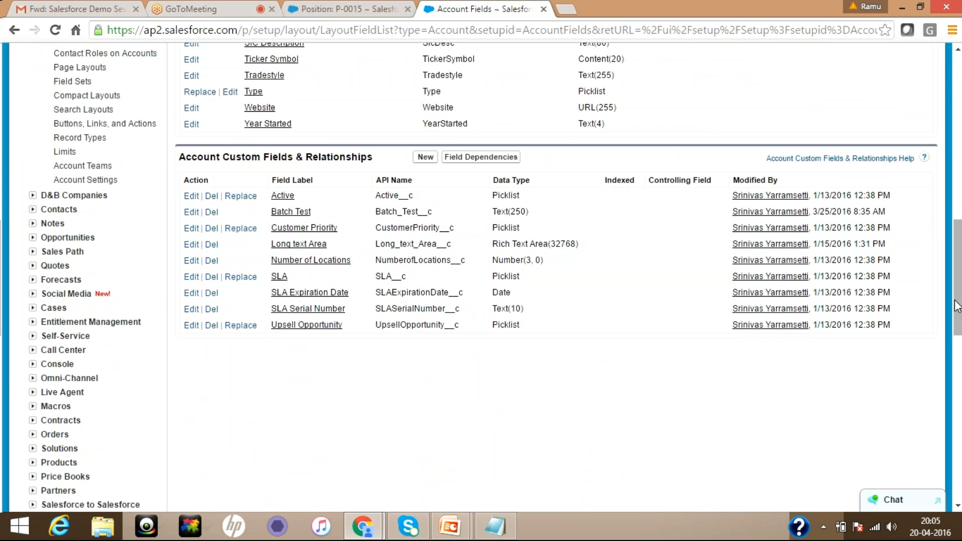
- Compare the Account Standard Fields list with the Account Custom Fields & Relationships section
{"action": "left_click_drag", "start_coordinate": [956, 305], "coordinate": [958, 229]}
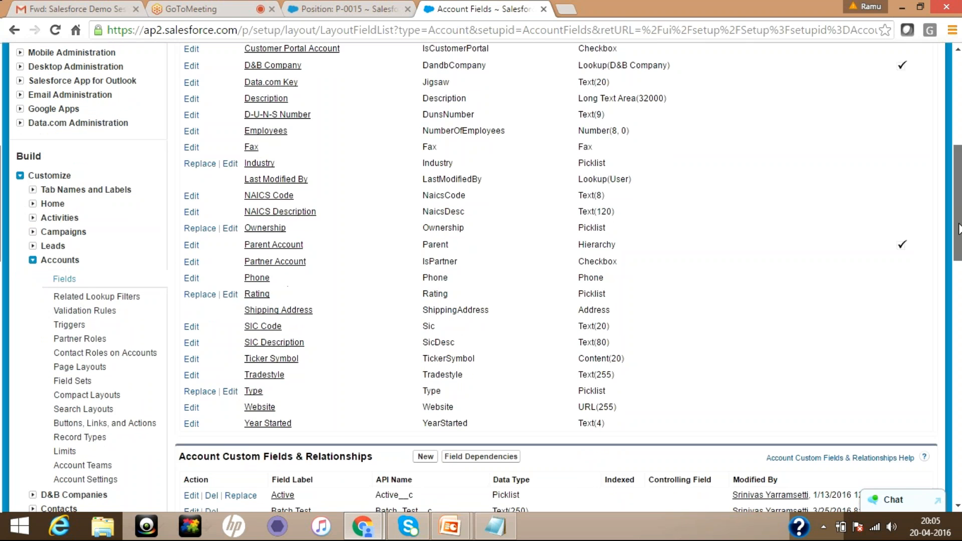
{"action": "left_click_drag", "start_coordinate": [958, 229], "coordinate": [960, 290]}
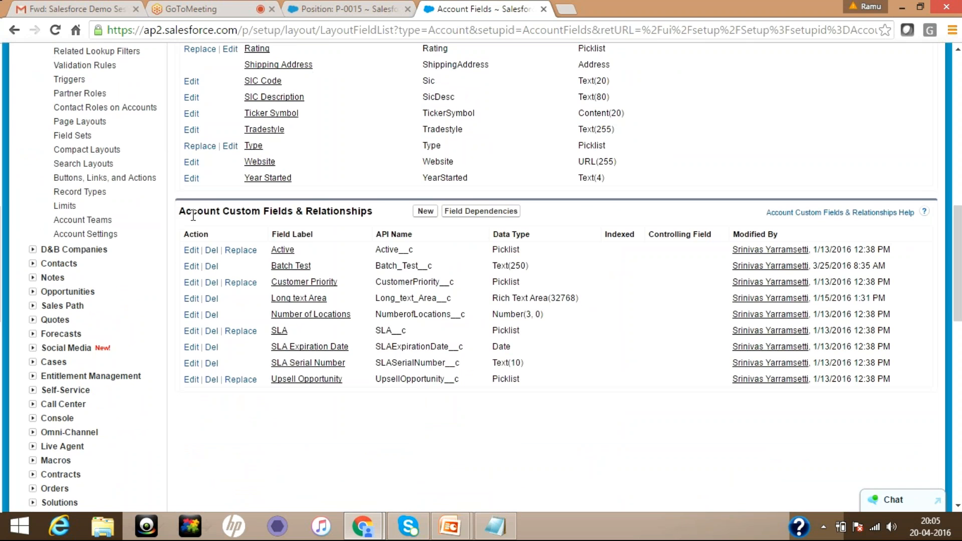
{"action": "left_click_drag", "start_coordinate": [193, 216], "coordinate": [608, 389]}
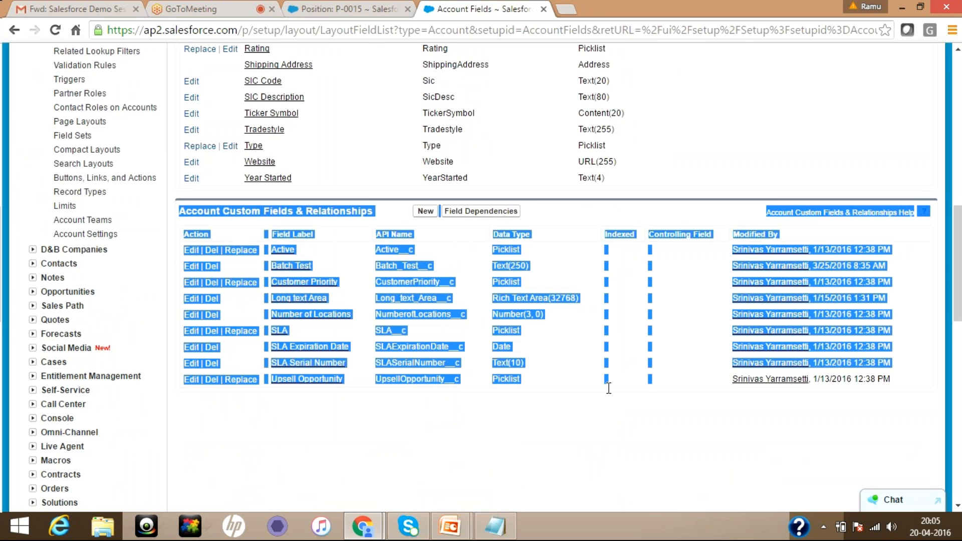
{"action": "left_click", "coordinate": [608, 388]}
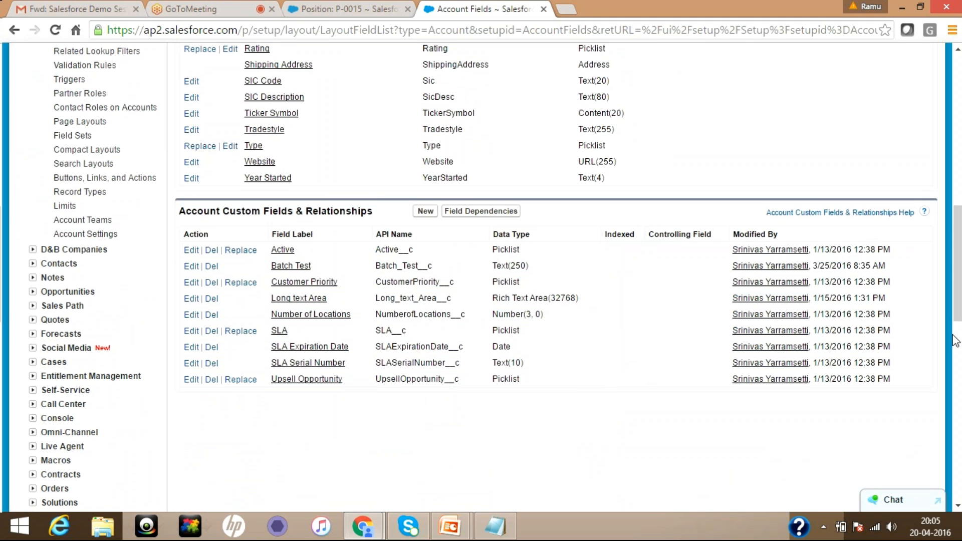
{"action": "left_click_drag", "start_coordinate": [954, 341], "coordinate": [955, 225]}
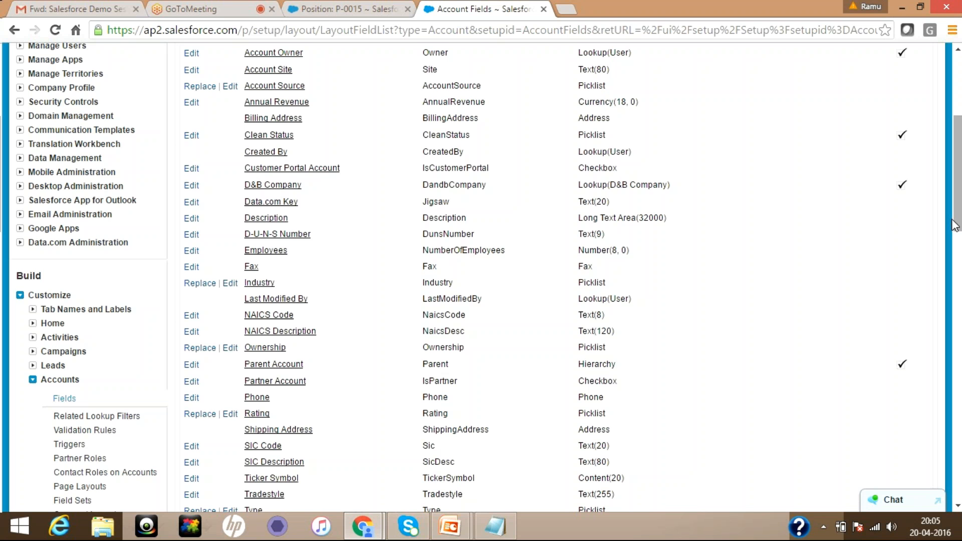
{"action": "left_click_drag", "start_coordinate": [954, 225], "coordinate": [954, 218]}
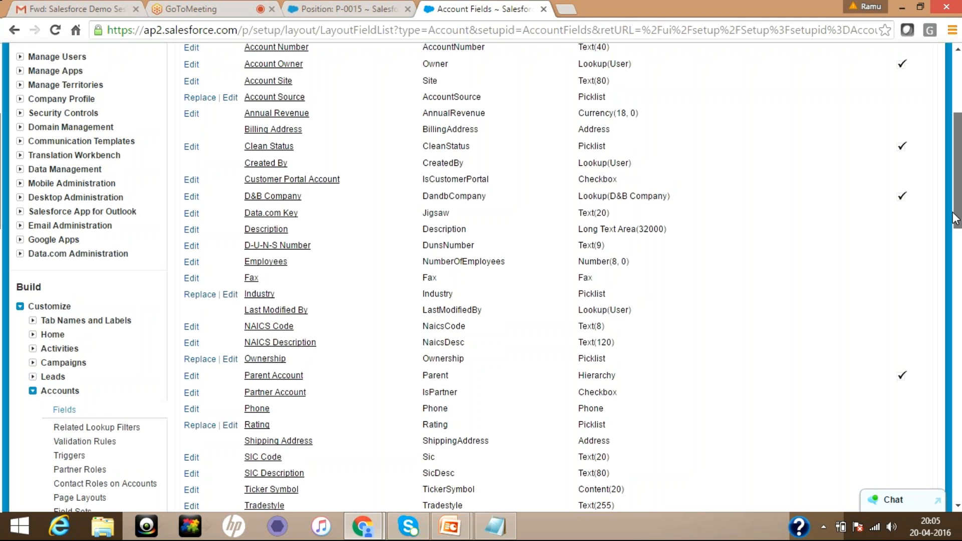
{"action": "left_click_drag", "start_coordinate": [954, 218], "coordinate": [958, 150]}
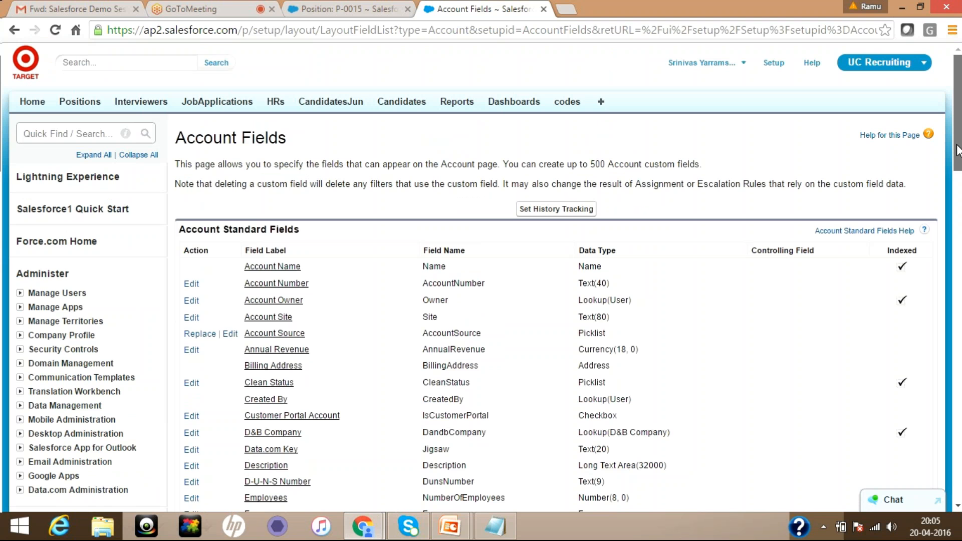
- Open the Position custom object's definition from the position record and highlight the __c suffix in its API name
{"action": "left_click", "coordinate": [345, 8]}
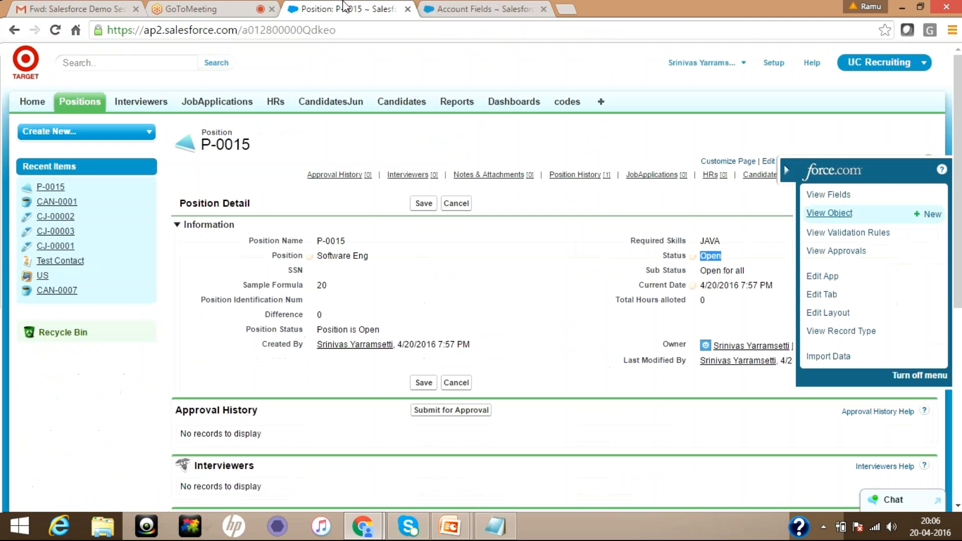
{"action": "left_click", "coordinate": [822, 214]}
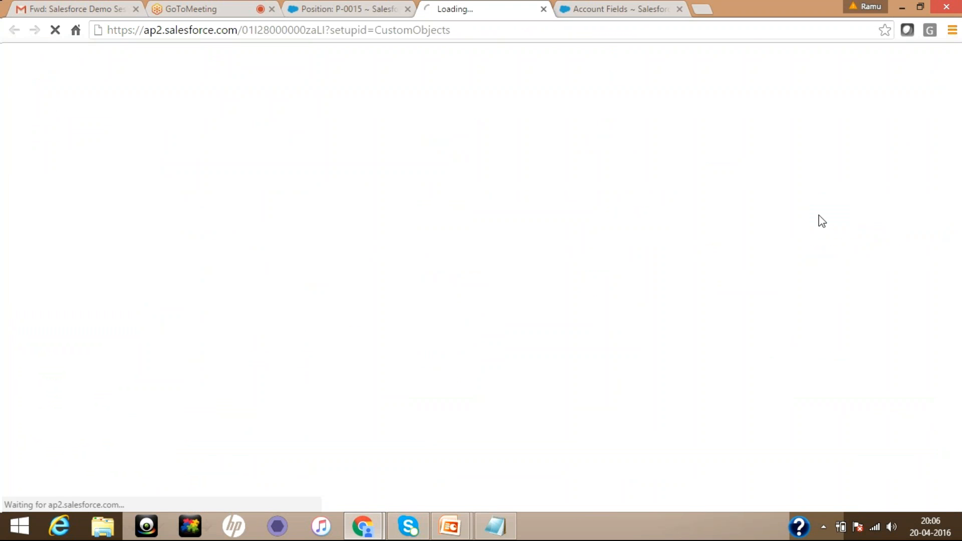
{"action": "left_click_drag", "start_coordinate": [363, 269], "coordinate": [347, 269]}
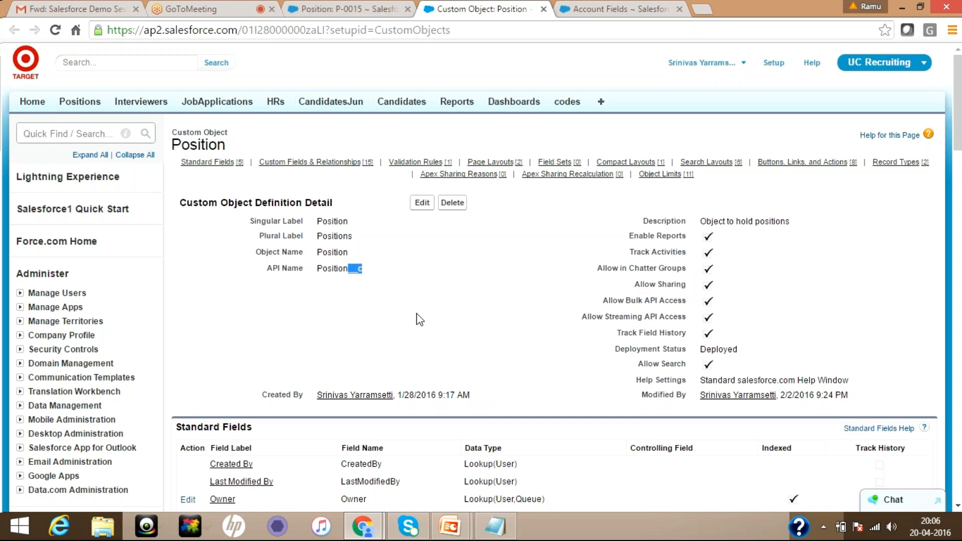
- Collapse the Accounts node in the setup tree of the Account Fields page and return to the Position object definition
{"action": "left_click", "coordinate": [315, 8]}
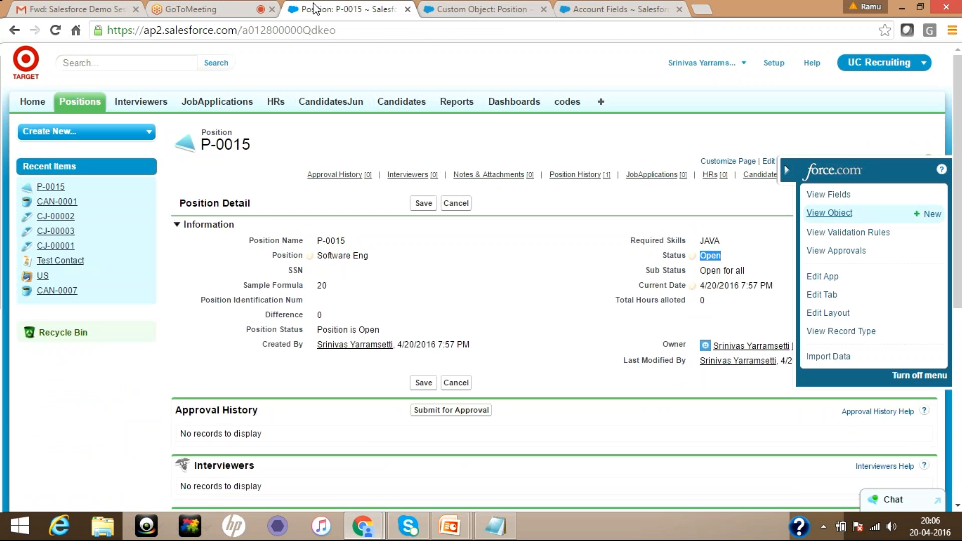
{"action": "left_click", "coordinate": [635, 10]}
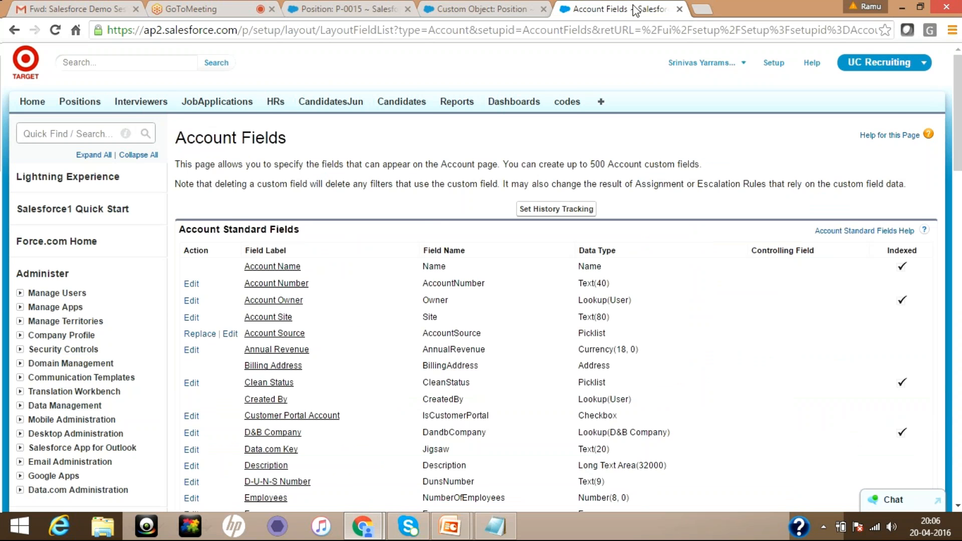
{"action": "scroll", "coordinate": [959, 116], "scroll_direction": "down", "scroll_amount": 3}
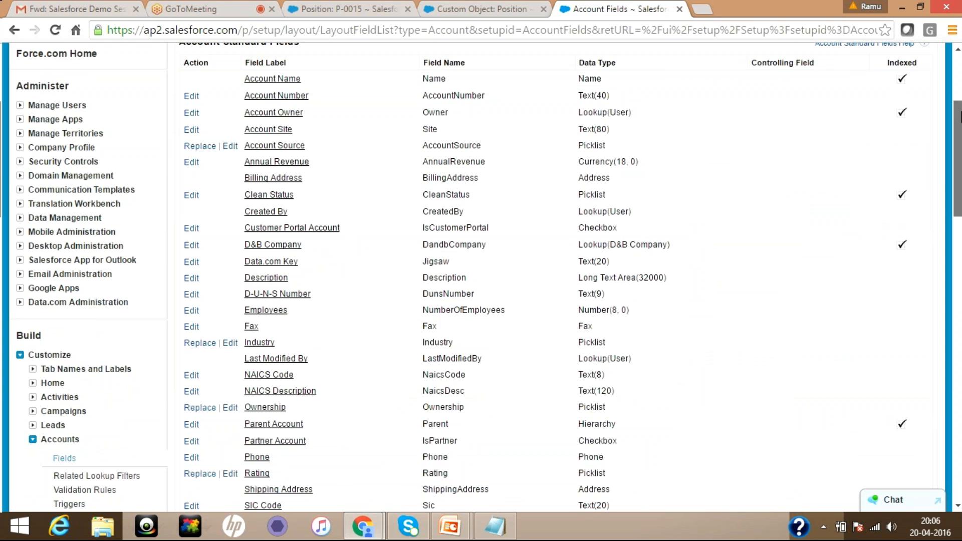
{"action": "scroll", "coordinate": [33, 168], "scroll_direction": "down", "scroll_amount": 4}
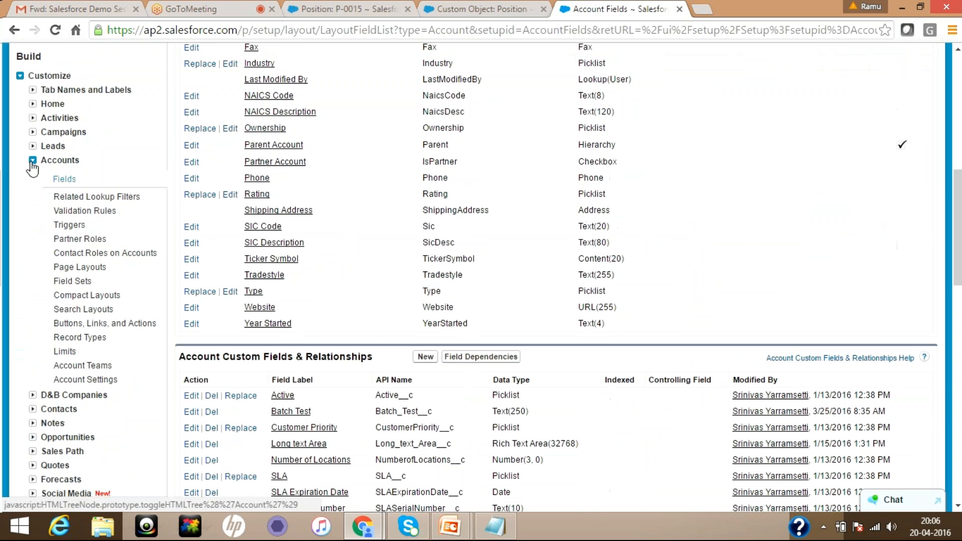
{"action": "left_click", "coordinate": [33, 161]}
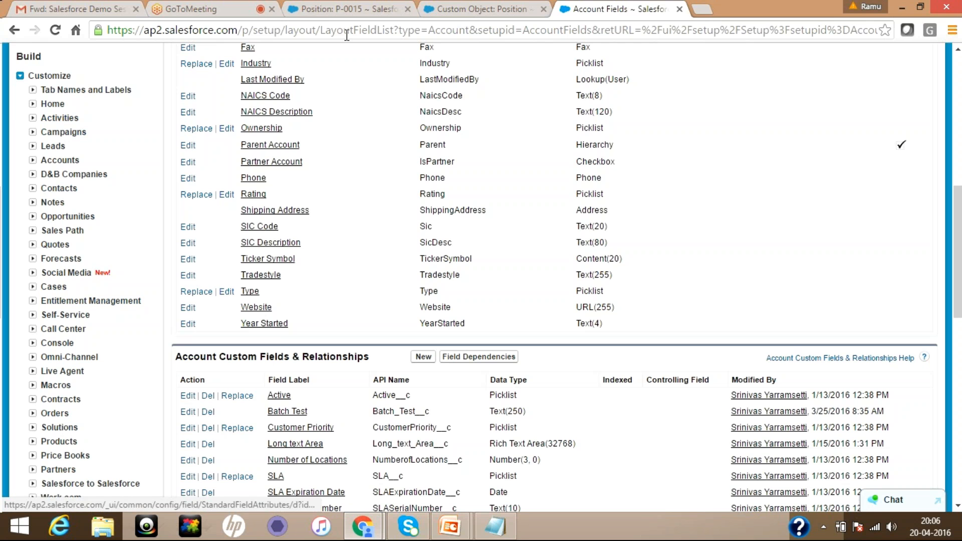
{"action": "left_click", "coordinate": [344, 6]}
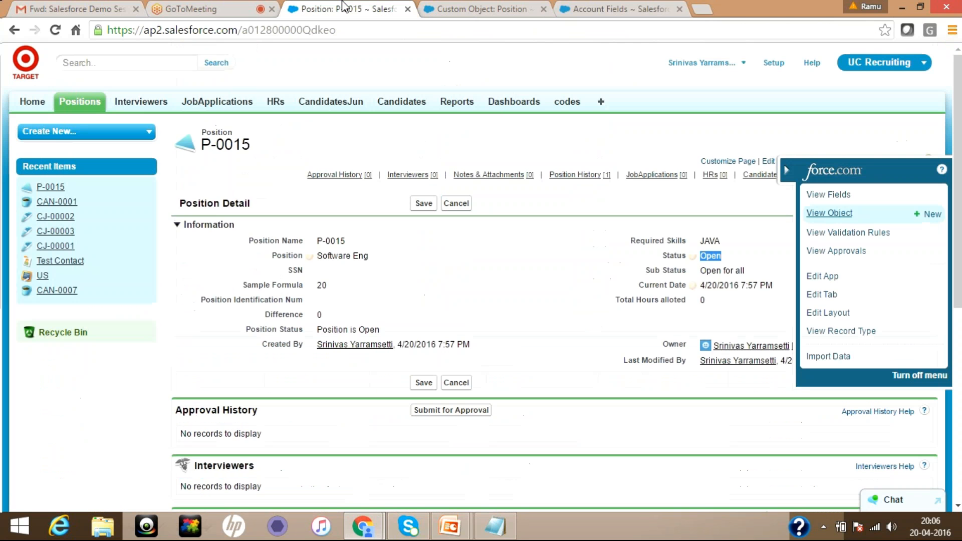
{"action": "left_click", "coordinate": [461, 10]}
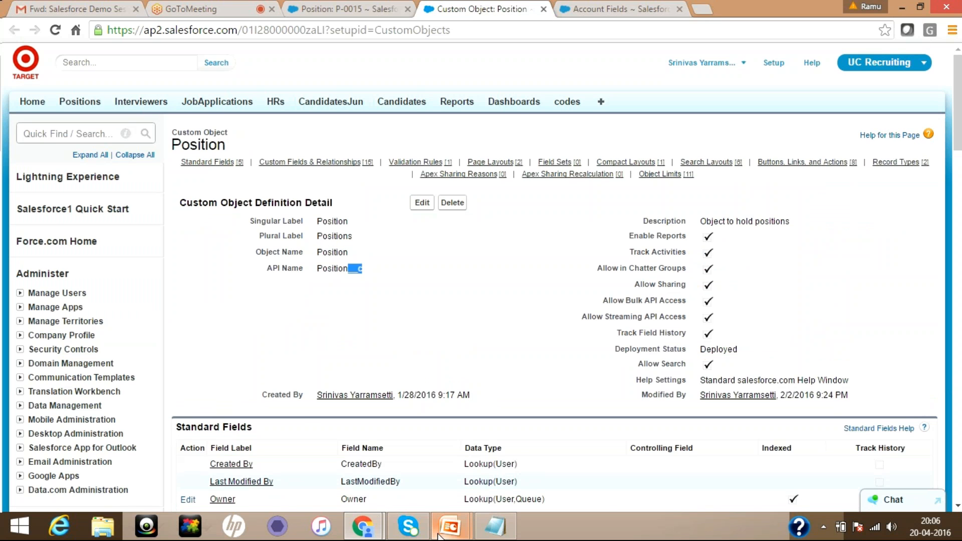
- Switch to the PowerPoint slide show and highlight Chatter and Database.com on the "What is Force.com?" slide
{"action": "mouse_move", "coordinate": [439, 535]}
{"action": "left_click", "coordinate": [534, 442]}
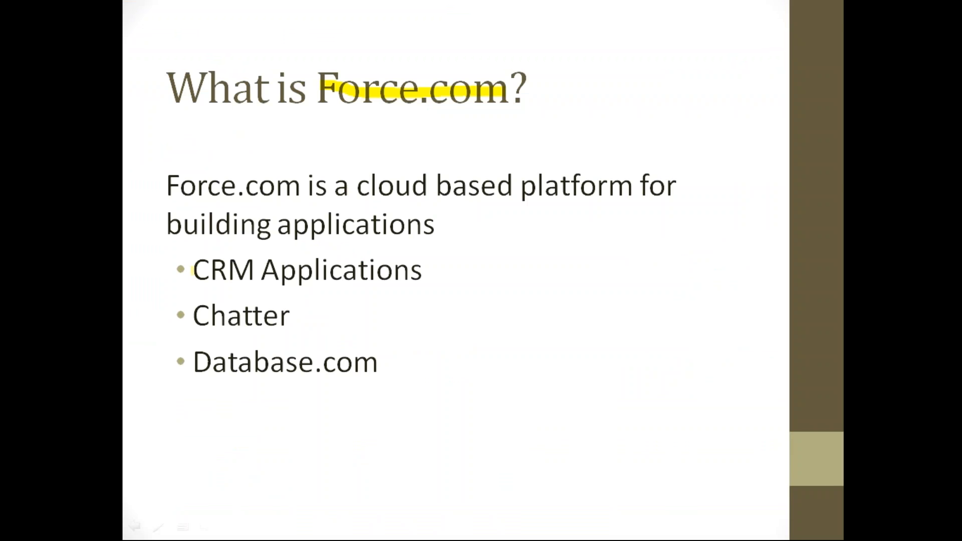
{"action": "left_click_drag", "start_coordinate": [224, 316], "coordinate": [293, 316]}
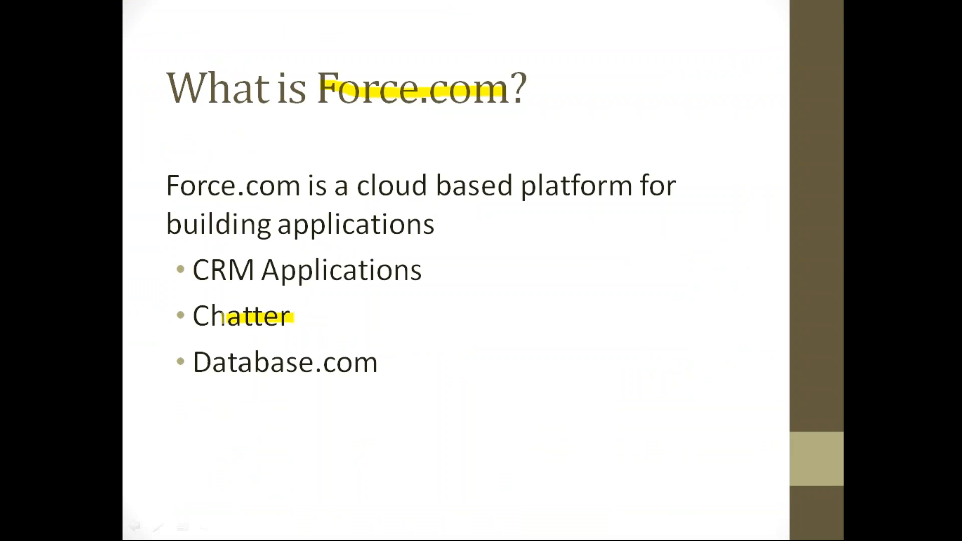
{"action": "left_click_drag", "start_coordinate": [225, 317], "coordinate": [194, 316]}
{"action": "left_click_drag", "start_coordinate": [194, 362], "coordinate": [402, 391]}
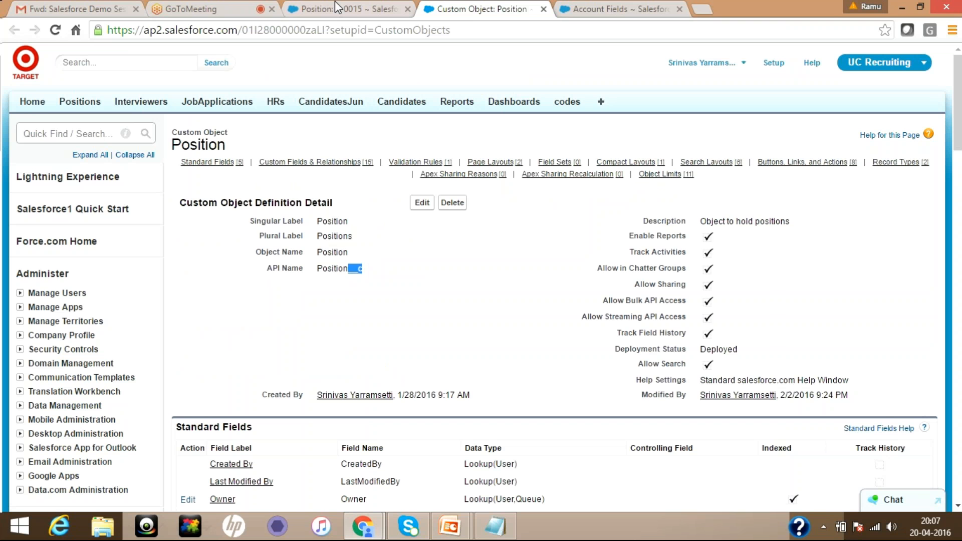
- Return to Salesforce and open the Demo SFDC account record from the list of all tabs
{"action": "left_click", "coordinate": [336, 7]}
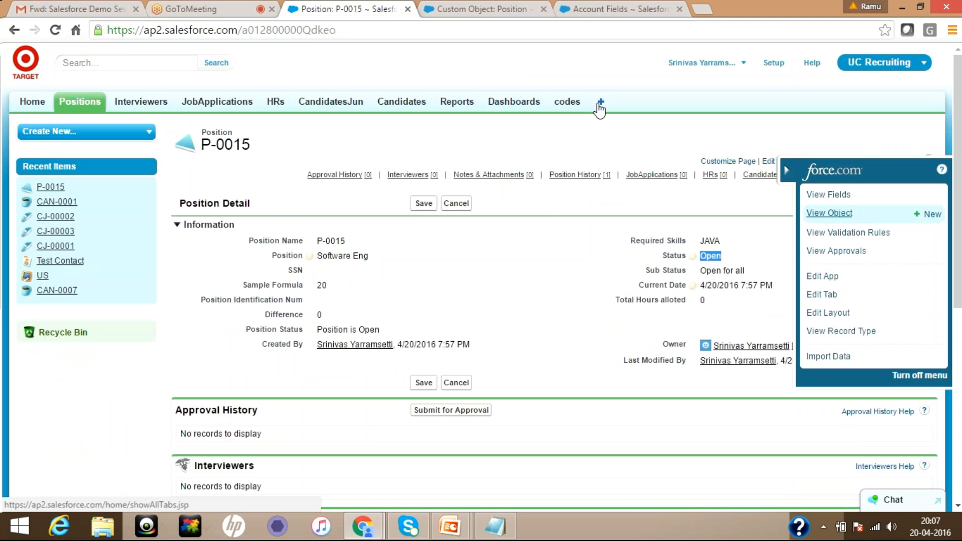
{"action": "left_click", "coordinate": [599, 103]}
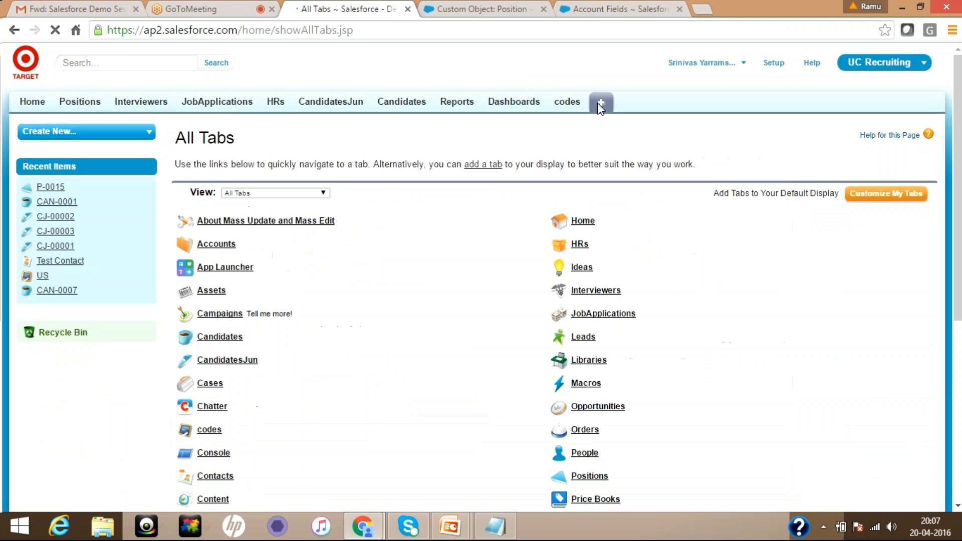
{"action": "left_click", "coordinate": [227, 254]}
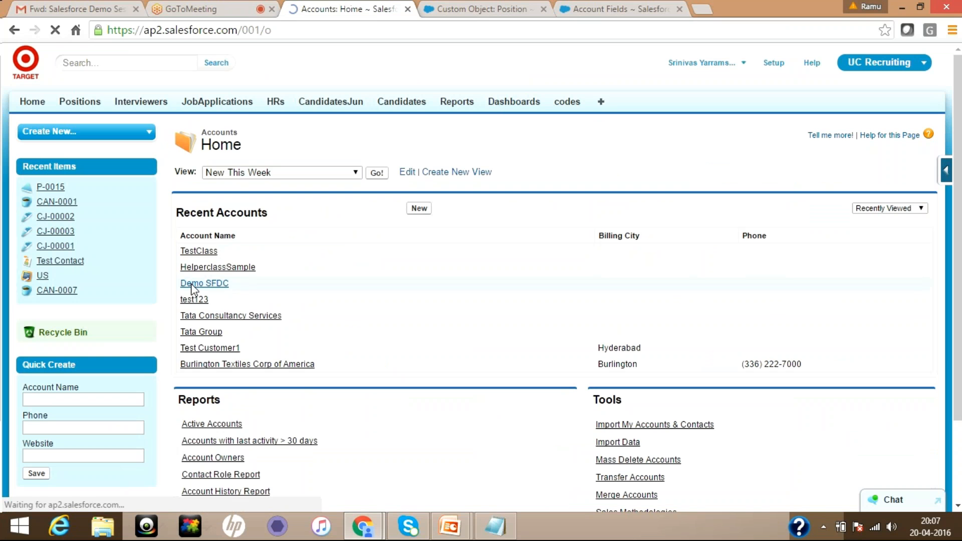
{"action": "left_click", "coordinate": [192, 283]}
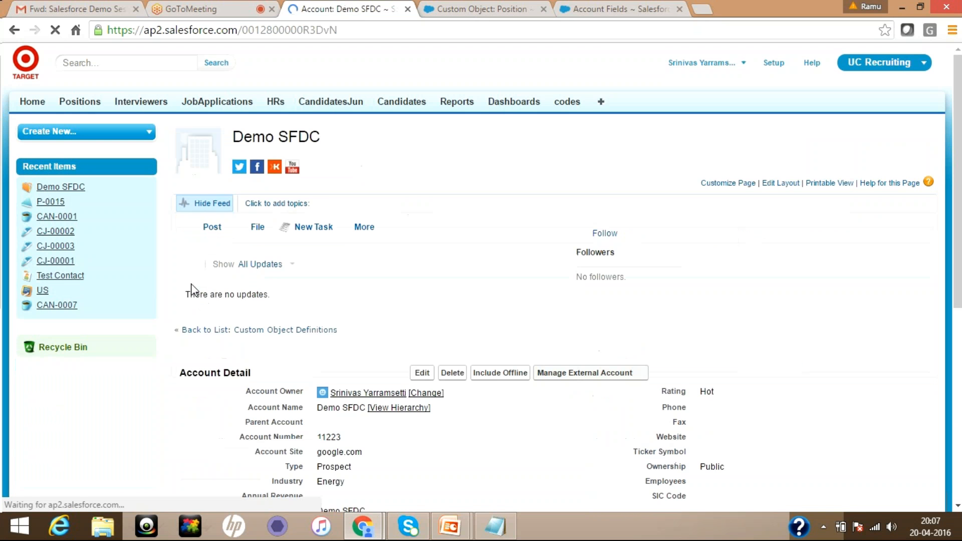
- Share the post "Updated the account" in the Demo SFDC account's feed and highlight its text
{"action": "left_click", "coordinate": [209, 204]}
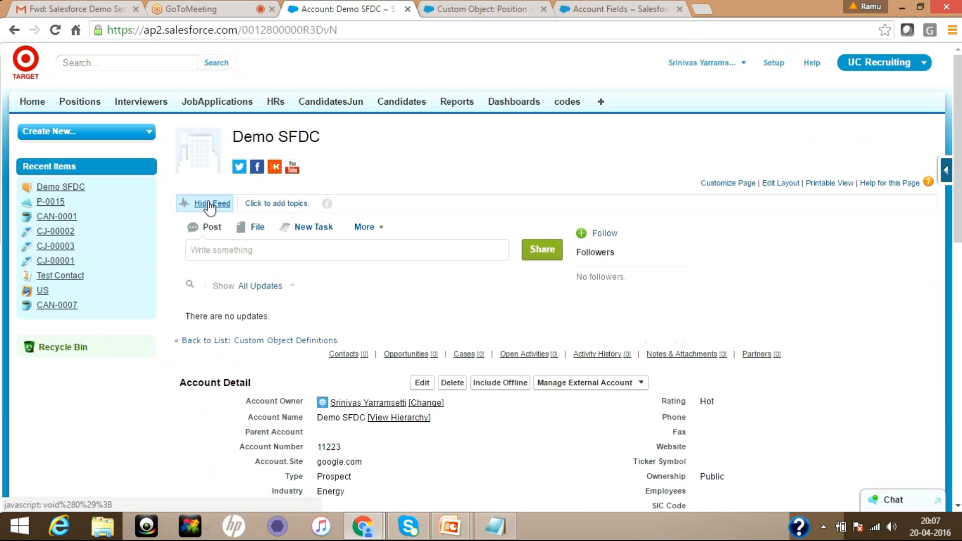
{"action": "left_click", "coordinate": [286, 254]}
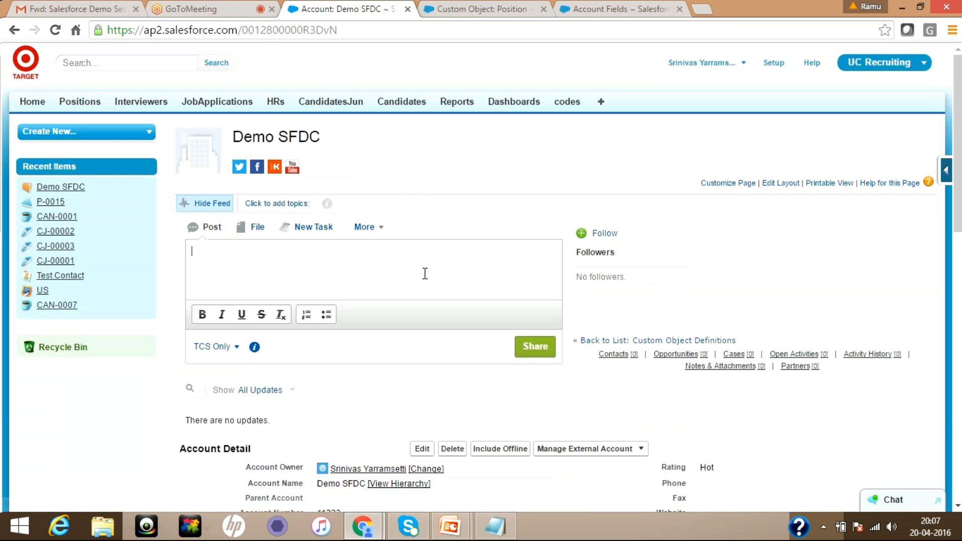
{"action": "type", "text": "Updated the account"}
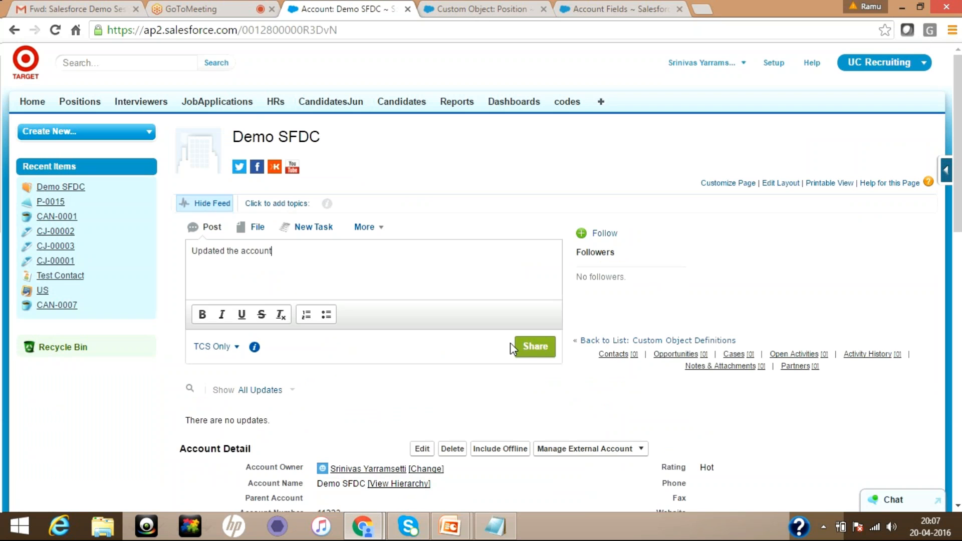
{"action": "left_click", "coordinate": [524, 346]}
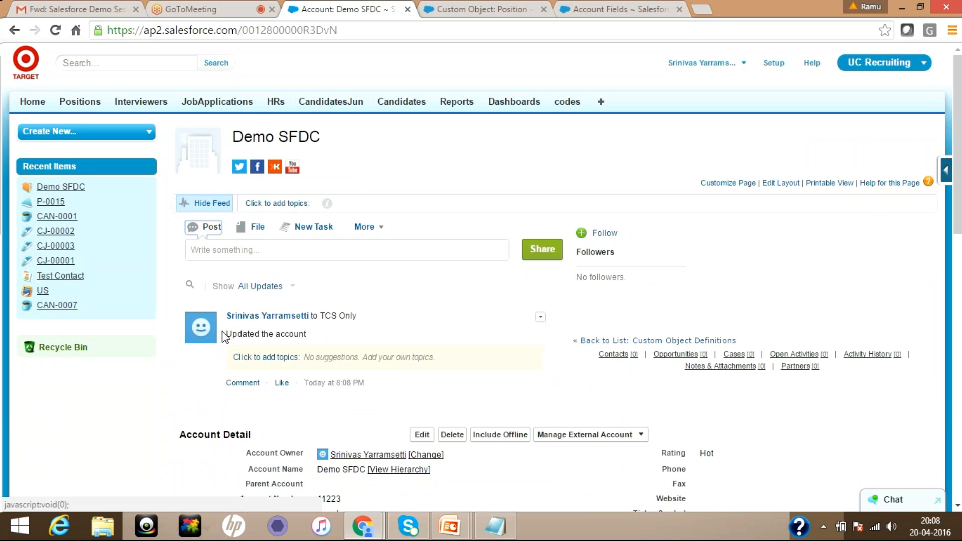
{"action": "left_click_drag", "start_coordinate": [223, 335], "coordinate": [311, 315]}
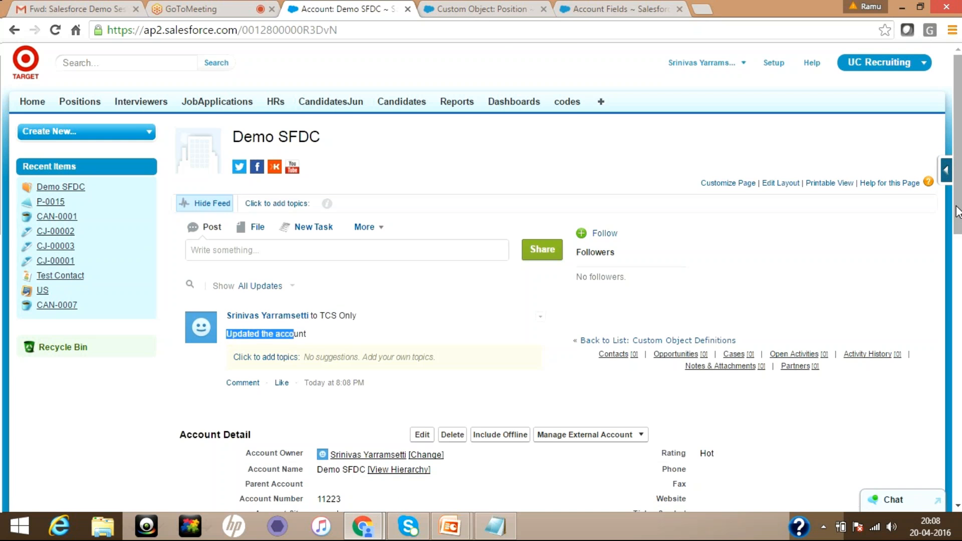
- Examine the Demo SFDC account's detail fields and related lists, and return to the Position object definition
{"action": "left_click_drag", "start_coordinate": [957, 210], "coordinate": [960, 343]}
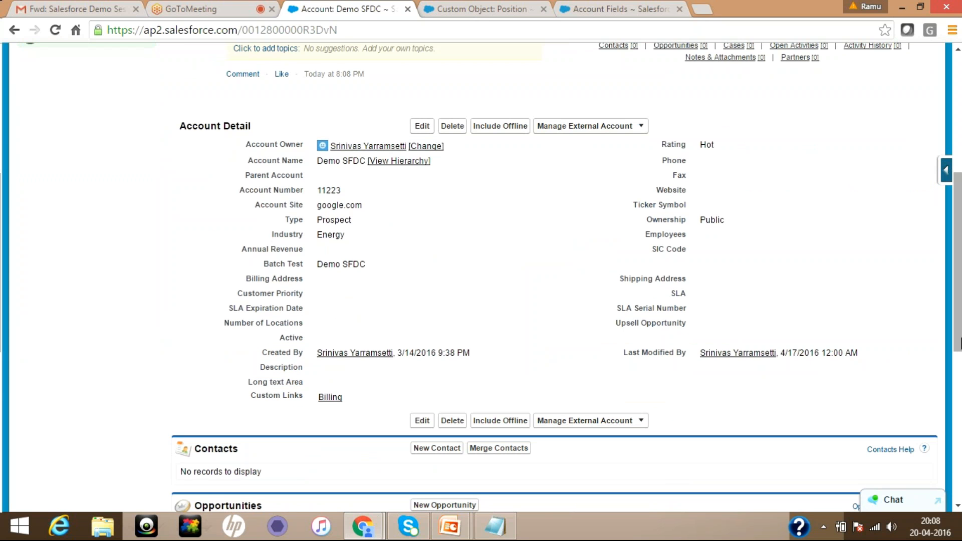
{"action": "scroll", "coordinate": [960, 345], "scroll_direction": "down", "scroll_amount": 2}
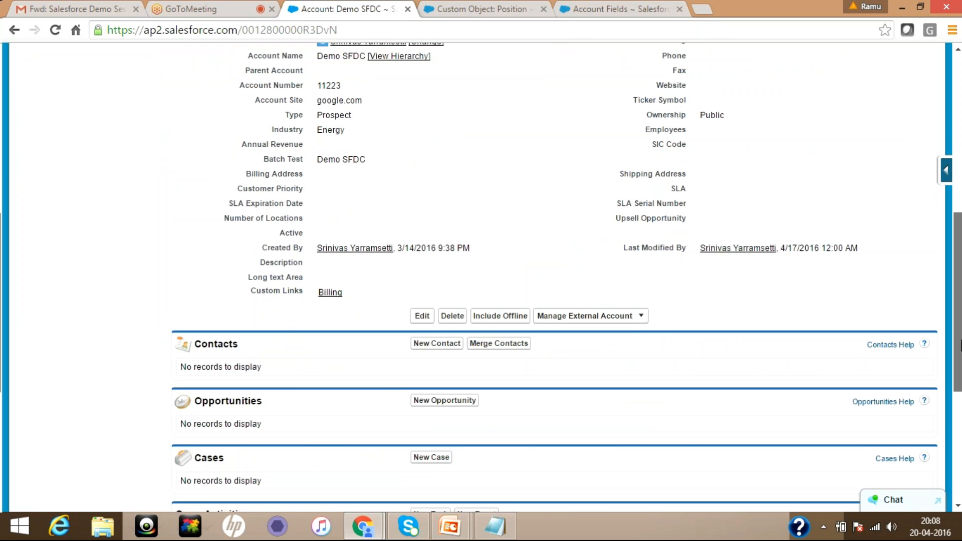
{"action": "left_click", "coordinate": [452, 10]}
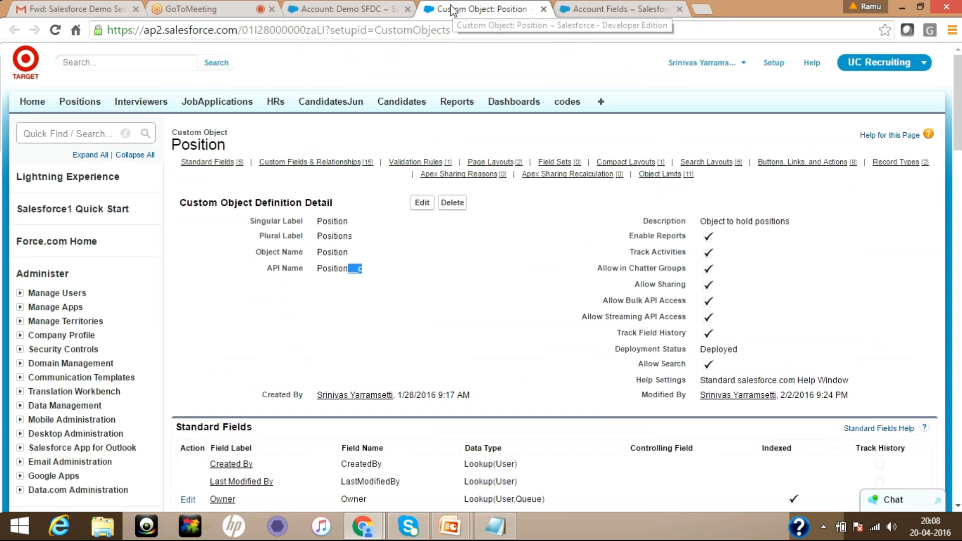
- Switch to the PowerPoint slide show and advance to the "Development Tools" slide
{"action": "left_click", "coordinate": [450, 526]}
{"action": "left_click", "coordinate": [530, 464]}
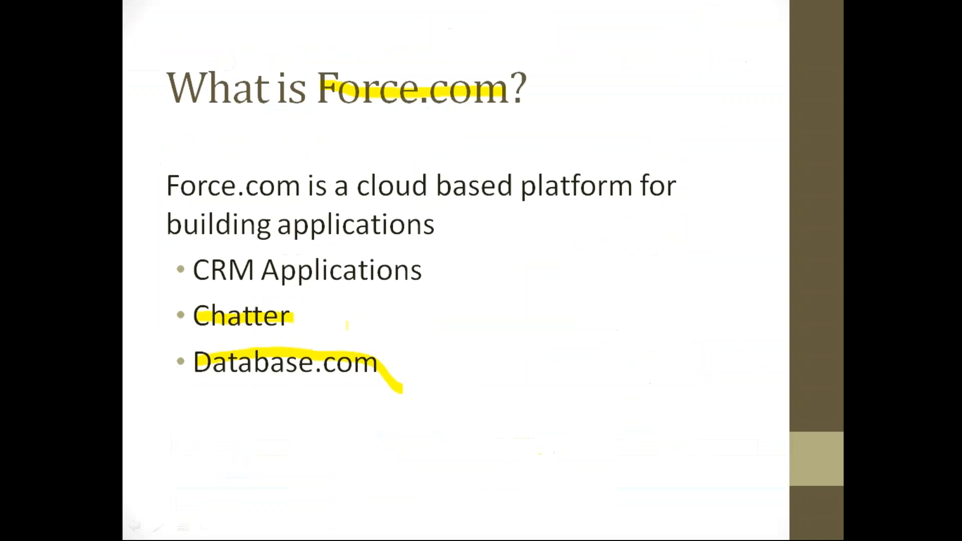
{"action": "key", "text": "Right"}
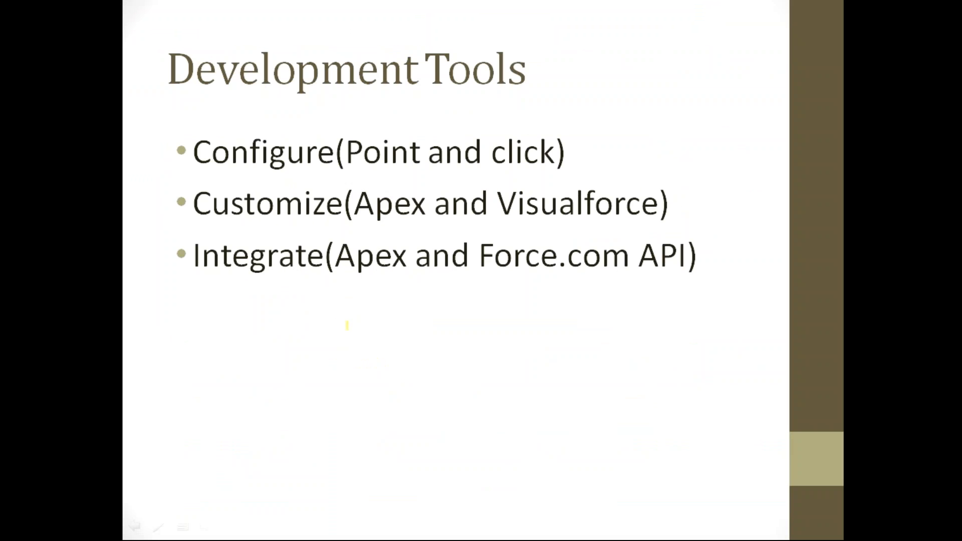
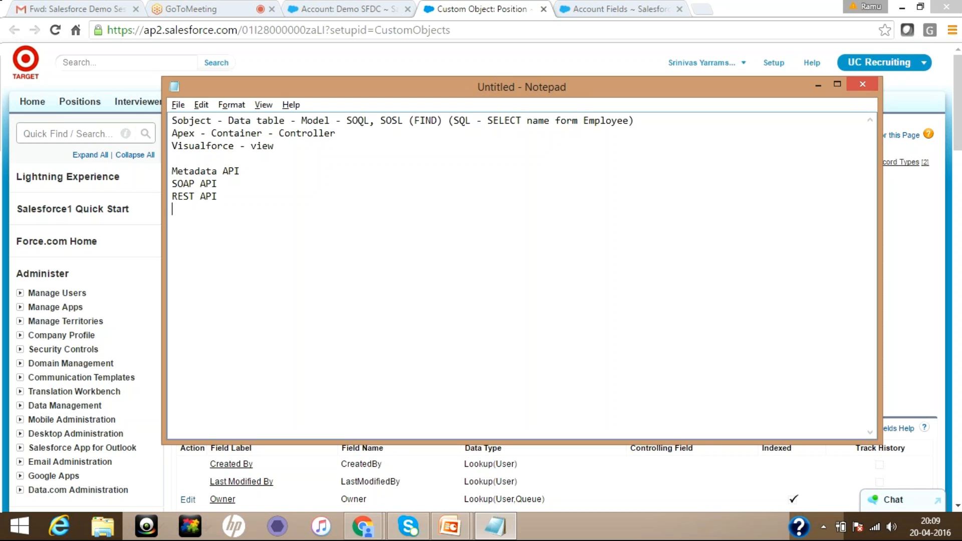
- Add "Bulk Data API" below "REST API" in the Notepad list and bring the note back in front of the browser
{"action": "type", "text": "Bulk Data API"}
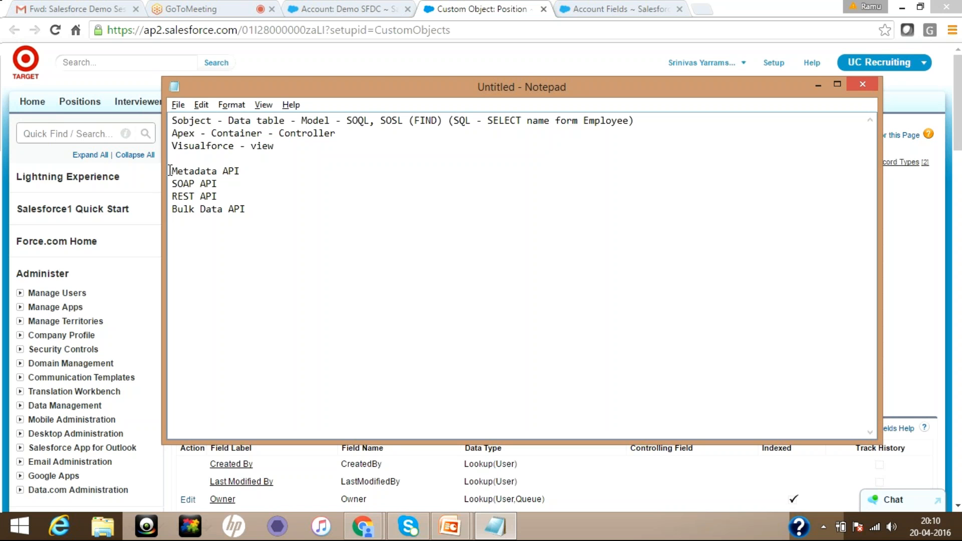
{"action": "left_click", "coordinate": [252, 171]}
{"action": "left_click", "coordinate": [87, 84]}
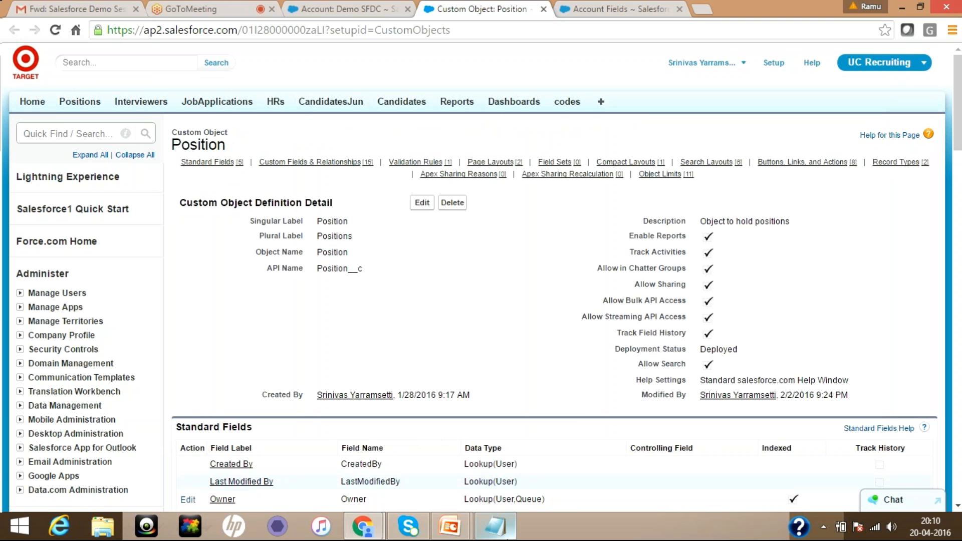
{"action": "mouse_move", "coordinate": [495, 526]}
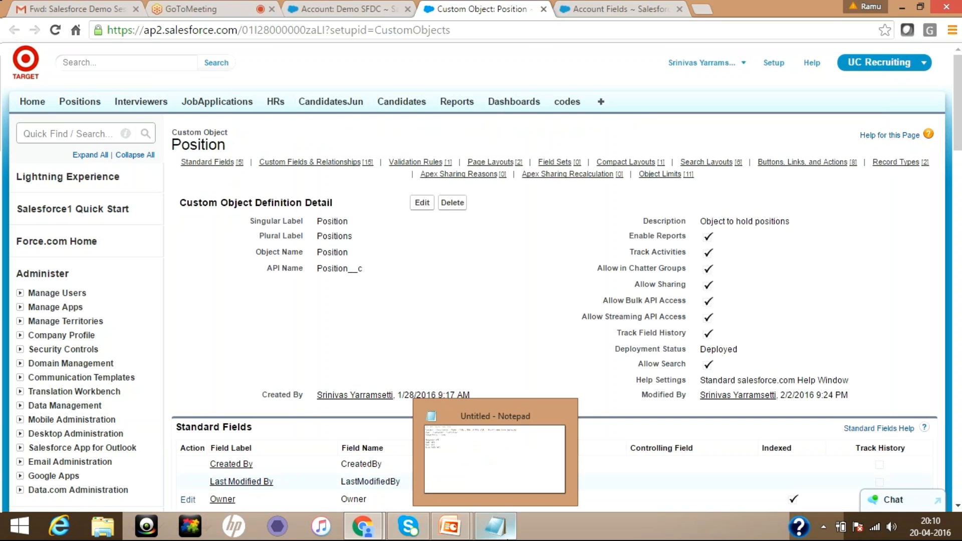
{"action": "left_click", "coordinate": [495, 526]}
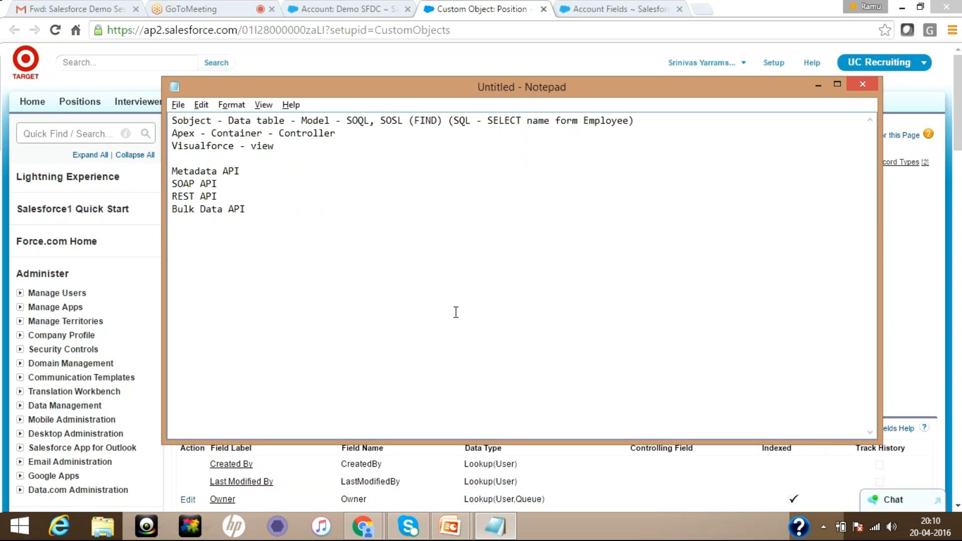
- Launch Excel with a new blank workbook
{"action": "left_click", "coordinate": [230, 244]}
{"action": "key", "text": "super+r"}
{"action": "type", "text": "excel"}
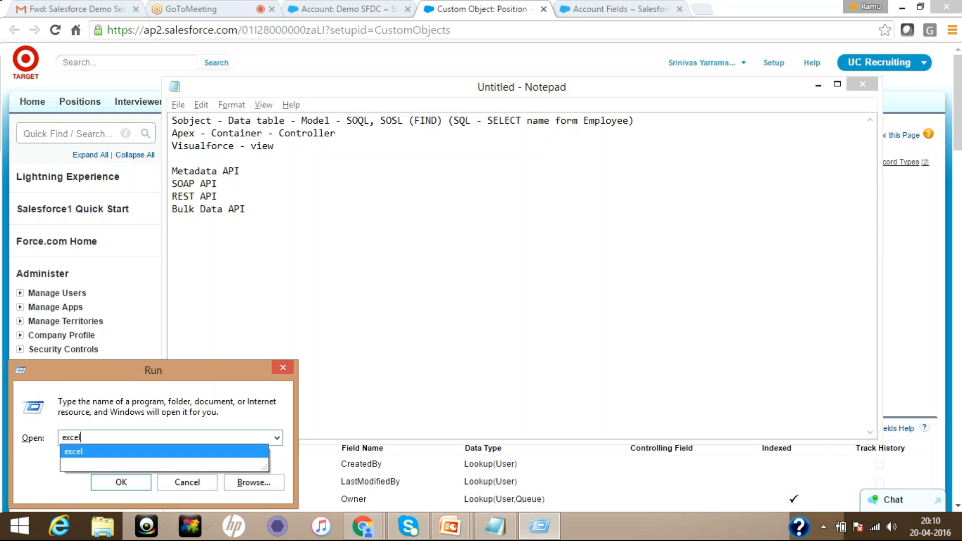
{"action": "key", "text": "Return"}
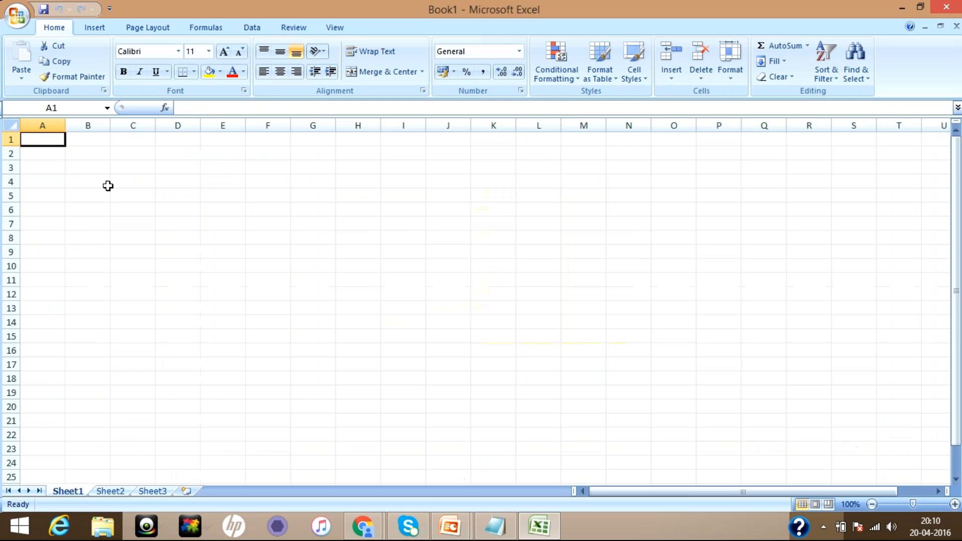
- Enter the column headers S.no, Name, Emp Id, Email and Address in cells A1 to E1
{"action": "type", "text": "S."}
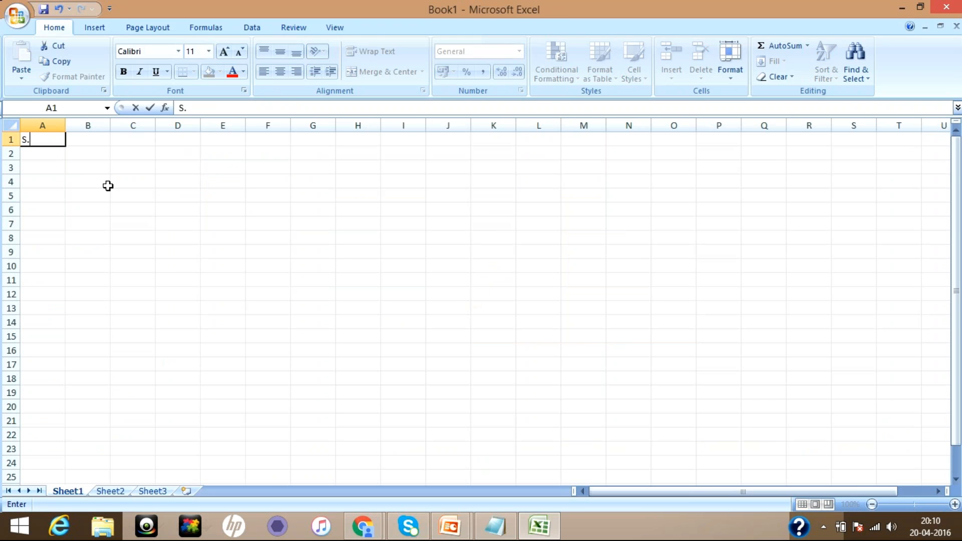
{"action": "type", "text": "no"}
{"action": "key", "text": "Tab"}
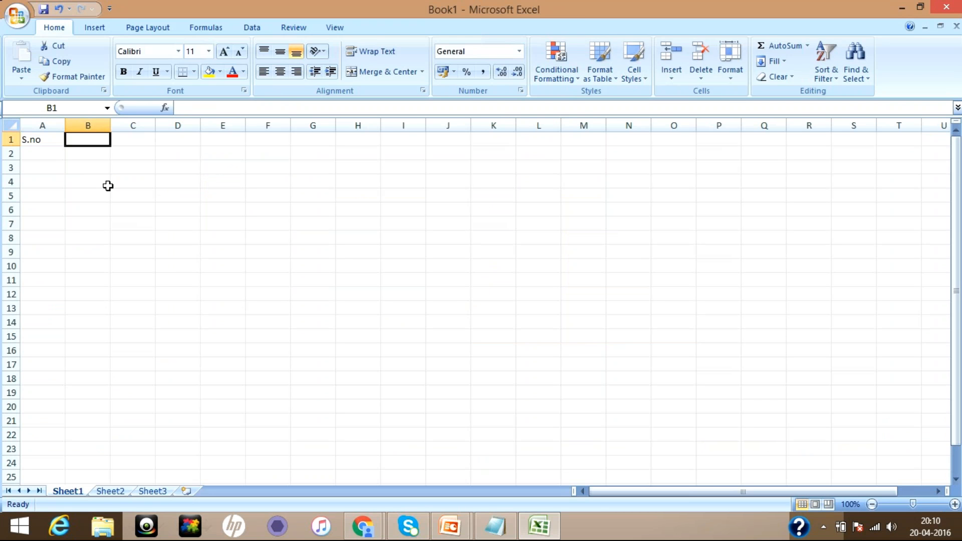
{"action": "type", "text": "Nam"}
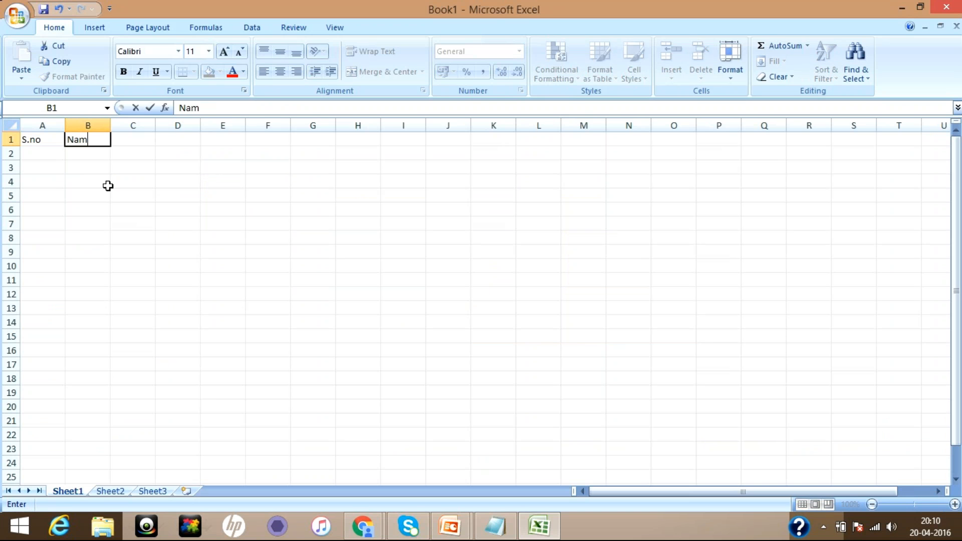
{"action": "type", "text": "e"}
{"action": "key", "text": "Tab"}
{"action": "type", "text": "Emp Id"}
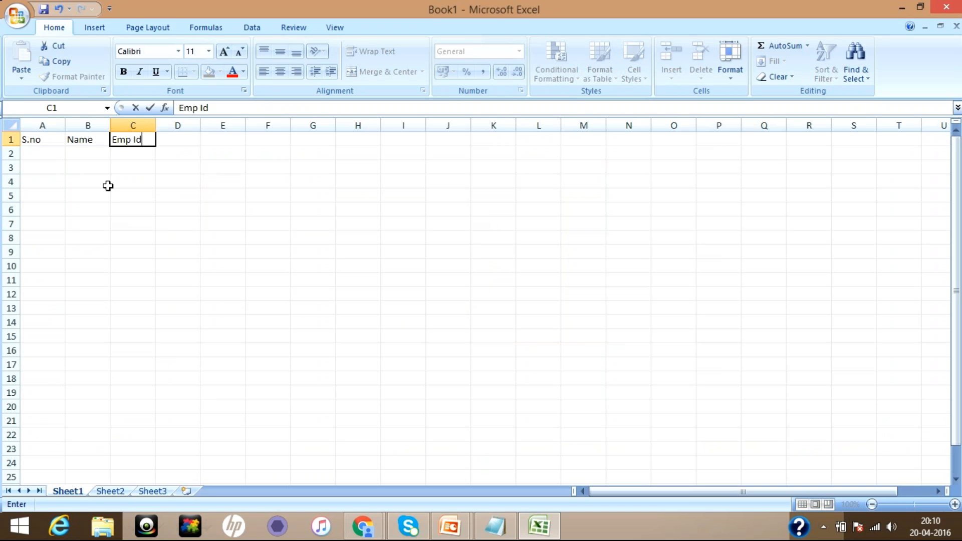
{"action": "key", "text": "Tab"}
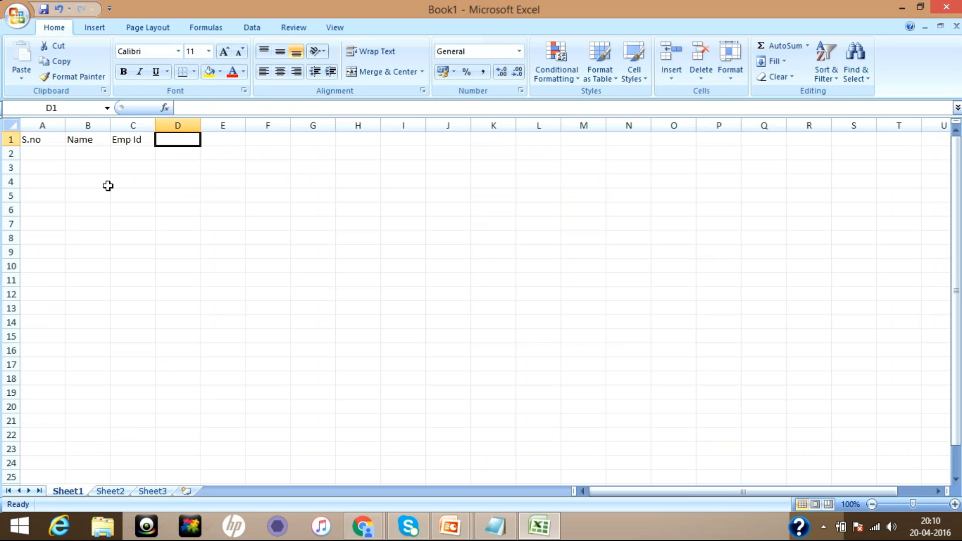
{"action": "type", "text": "Email"}
{"action": "key", "text": "Tab"}
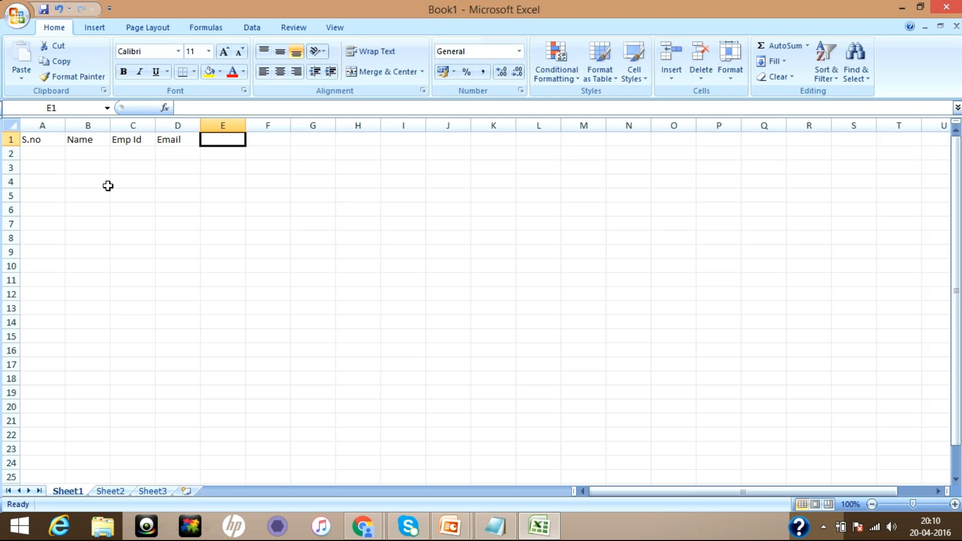
{"action": "type", "text": "Address"}
- Apply all borders to the range A1:E6
{"action": "left_click_drag", "start_coordinate": [30, 140], "coordinate": [221, 212]}
{"action": "left_click", "coordinate": [194, 71]}
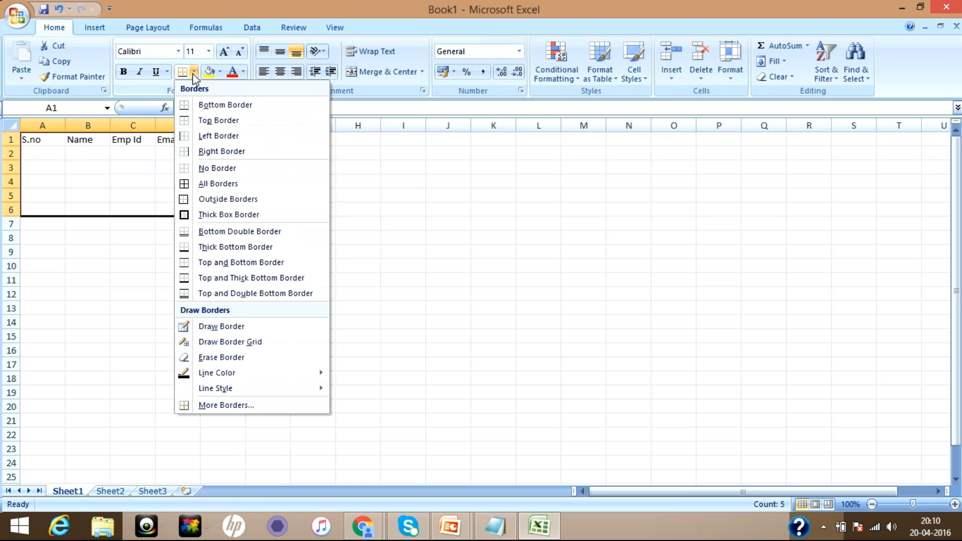
{"action": "left_click", "coordinate": [200, 190]}
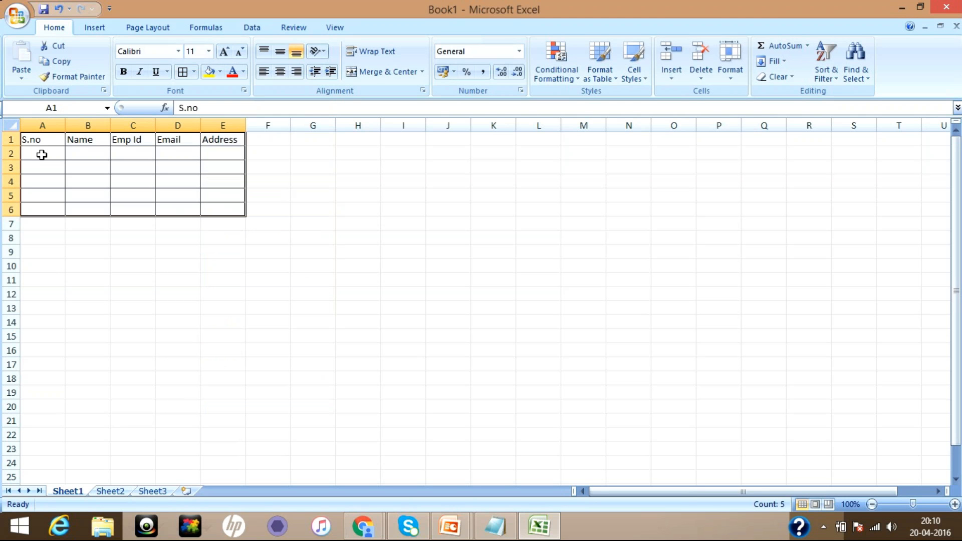
- Fill the S.no column with the numbers 1 to 5 in cells A2 to A6
{"action": "left_click", "coordinate": [42, 155]}
{"action": "type", "text": "1"}
{"action": "key", "text": "Return"}
{"action": "type", "text": "2"}
{"action": "key", "text": "Return"}
{"action": "type", "text": "3"}
{"action": "key", "text": "Return"}
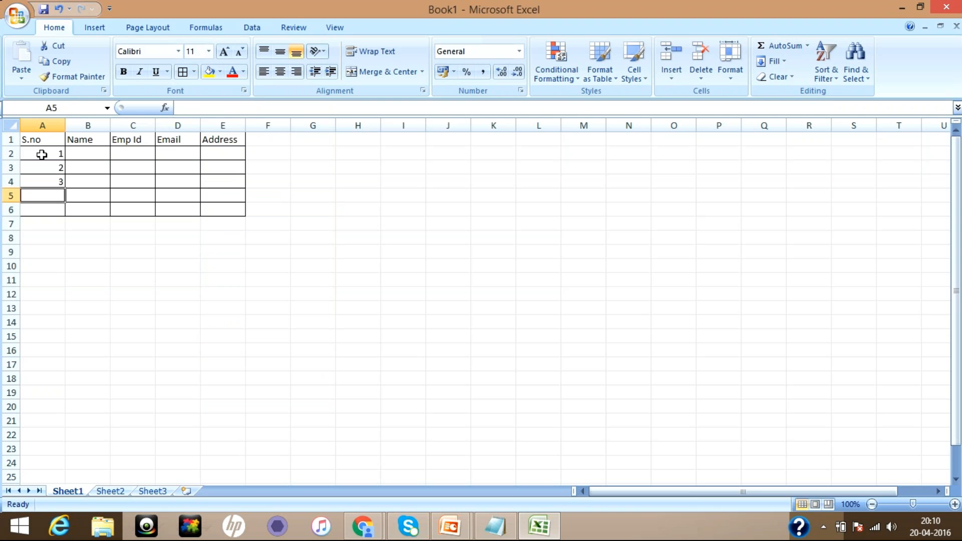
{"action": "type", "text": "4"}
{"action": "key", "text": "Return"}
{"action": "type", "text": "5"}
{"action": "key", "text": "Return"}
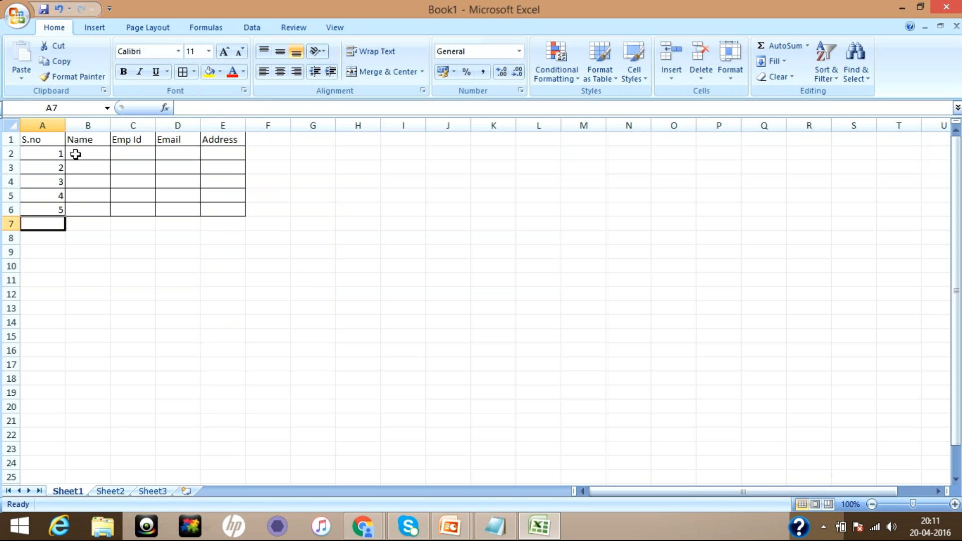
- Fill the Name column with the letters A, B, C, D and E in cells B2 to B6
{"action": "left_click", "coordinate": [75, 154]}
{"action": "key", "text": "Return"}
{"action": "type", "text": "a"}
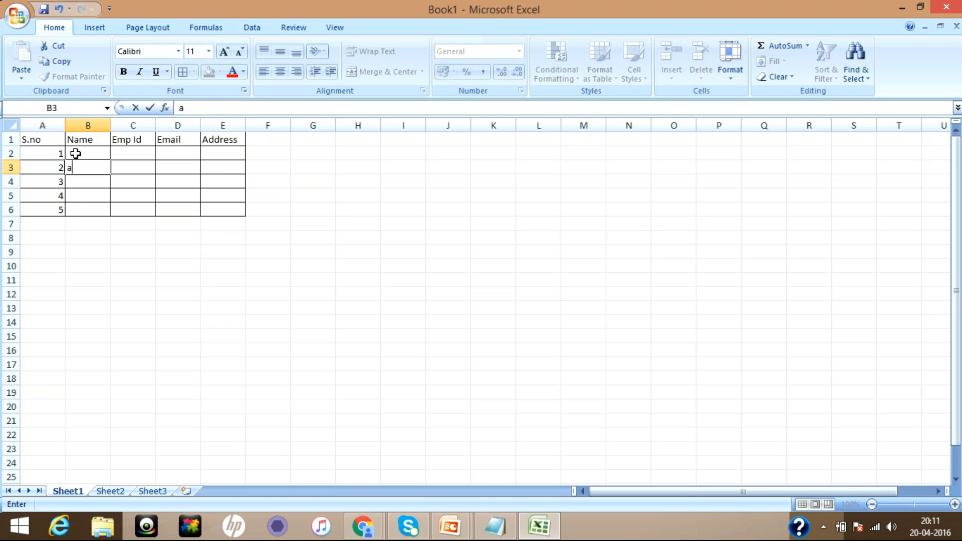
{"action": "key", "text": "Up"}
{"action": "type", "text": "A"}
{"action": "key", "text": "Return"}
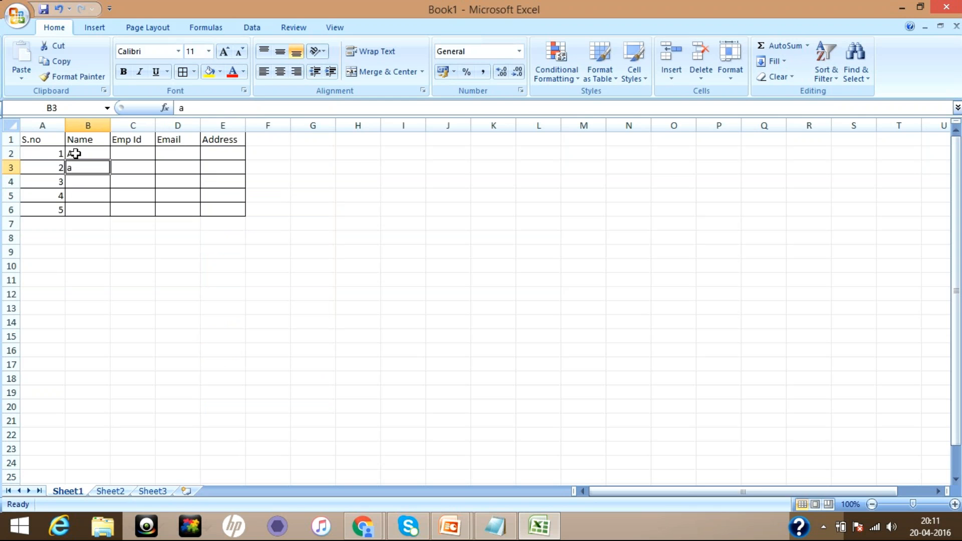
{"action": "type", "text": "B"}
{"action": "key", "text": "Return"}
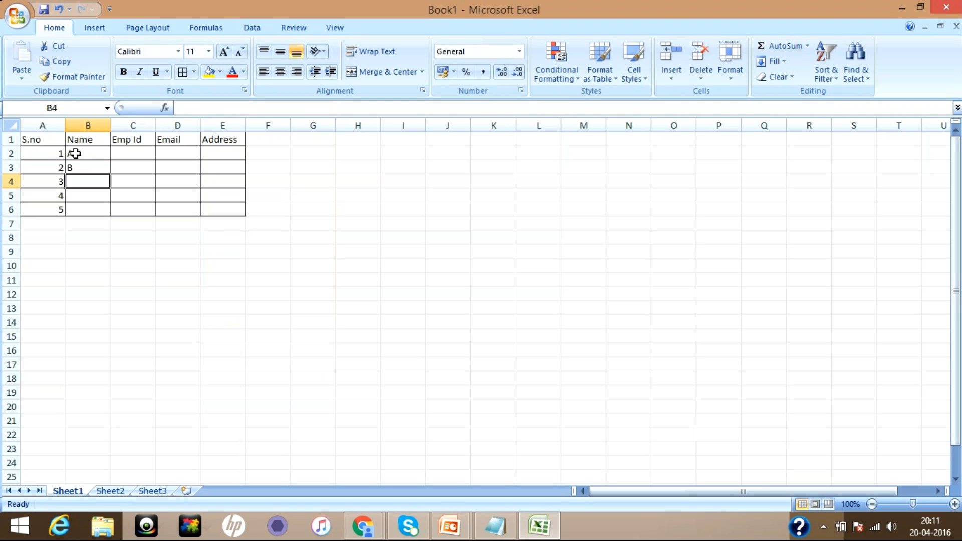
{"action": "type", "text": "C"}
{"action": "key", "text": "Return"}
{"action": "type", "text": "D"}
{"action": "key", "text": "Return"}
{"action": "type", "text": "E"}
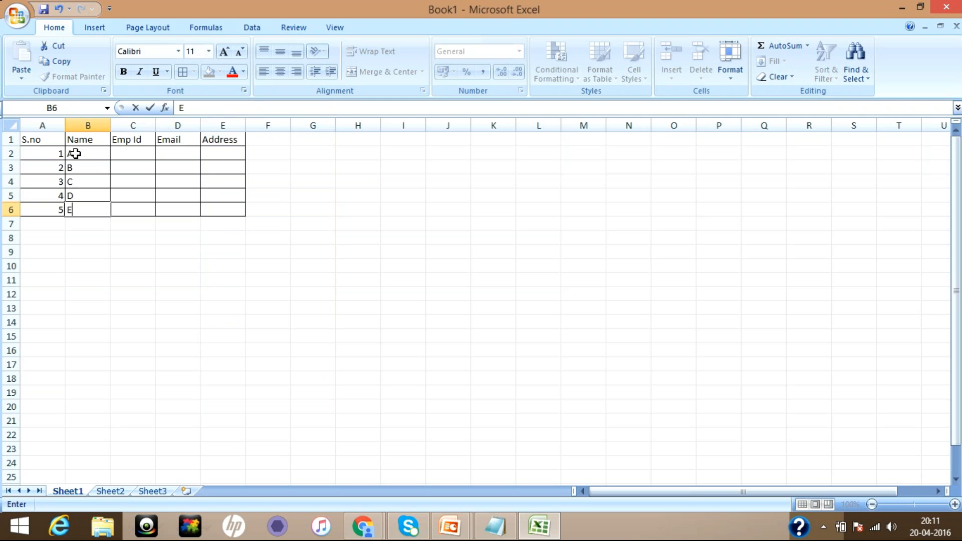
{"action": "left_click", "coordinate": [131, 153]}
{"action": "left_click", "coordinate": [298, 154]}
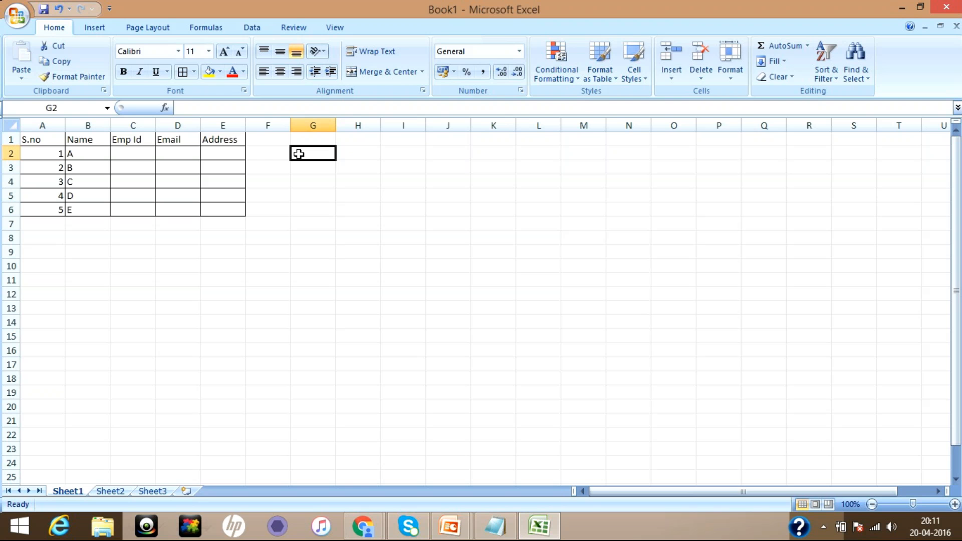
{"action": "type", "text": "=con"}
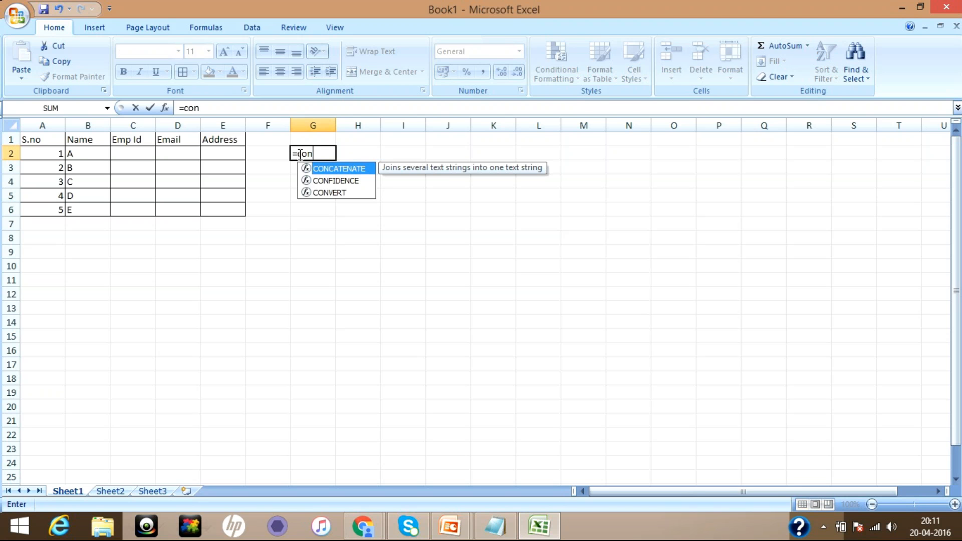
{"action": "double_click", "coordinate": [328, 170]}
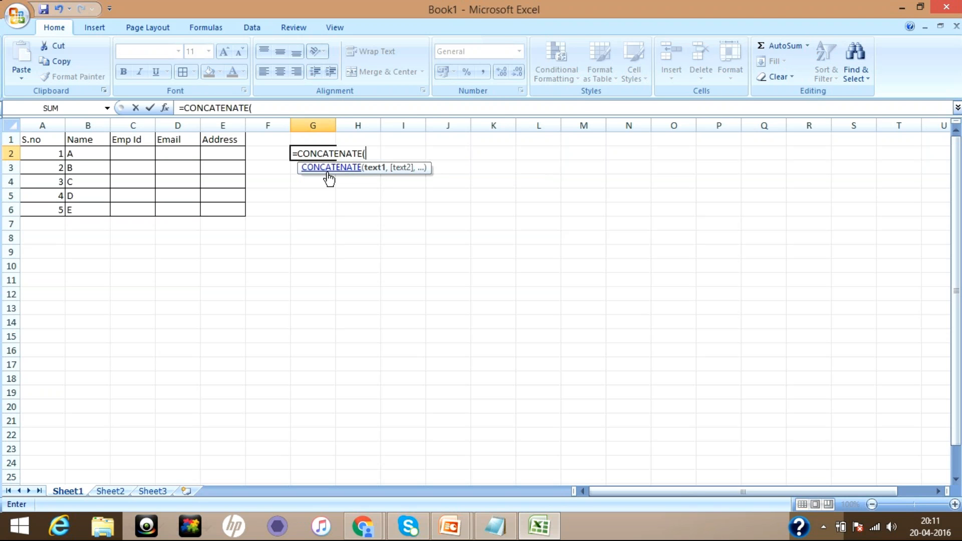
{"action": "left_click", "coordinate": [76, 152]}
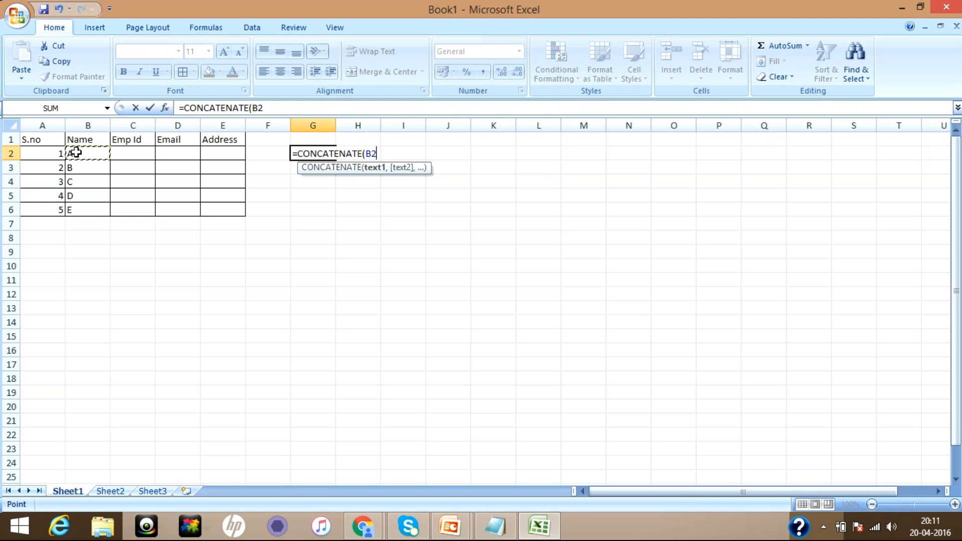
{"action": "left_click", "coordinate": [269, 107]}
{"action": "type", "text": ",\""}
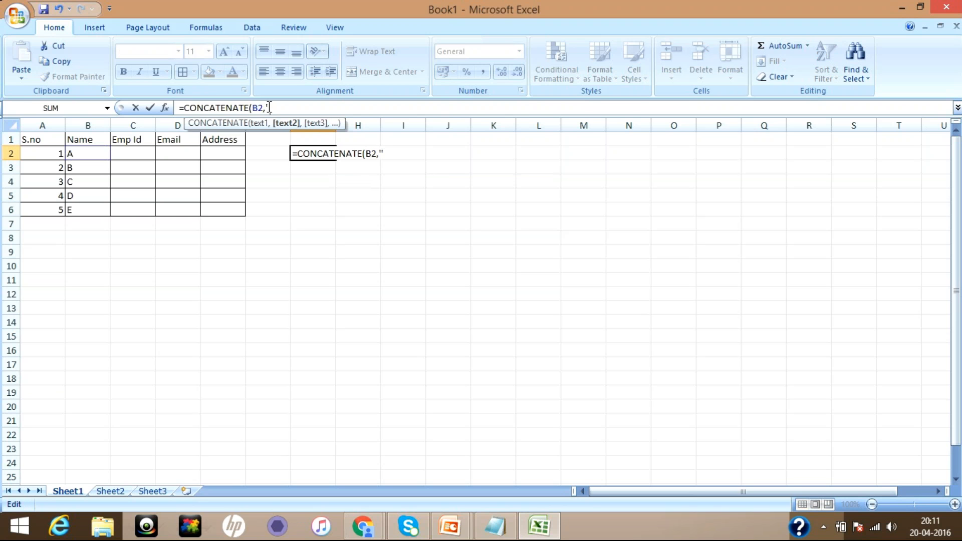
{"action": "type", "text": "@g"}
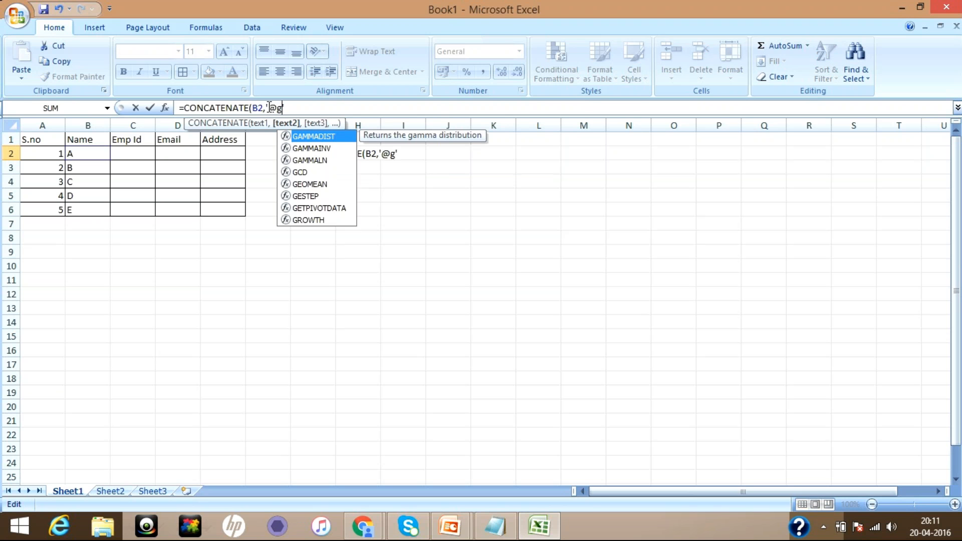
{"action": "type", "text": "mail.\"com"}
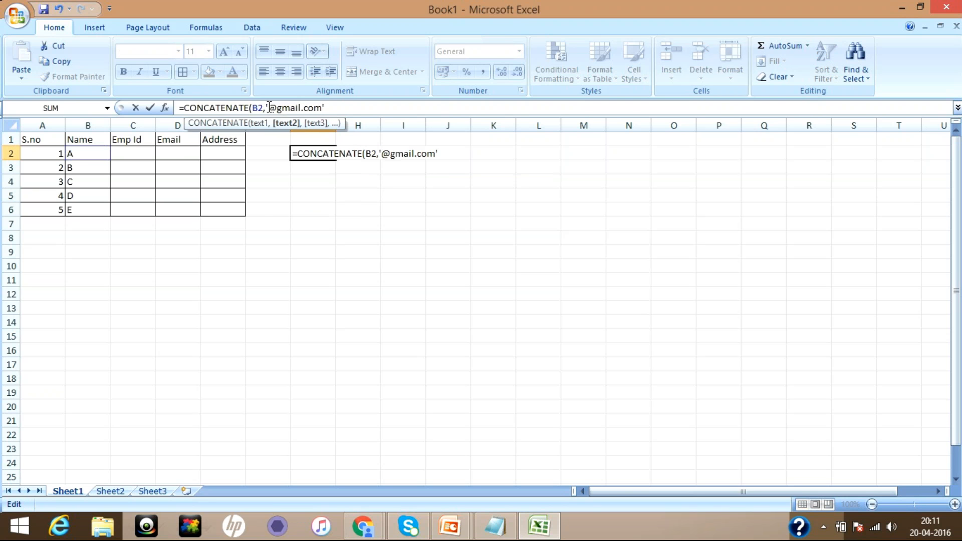
{"action": "type", "text": ")"}
{"action": "left_click", "coordinate": [268, 107]}
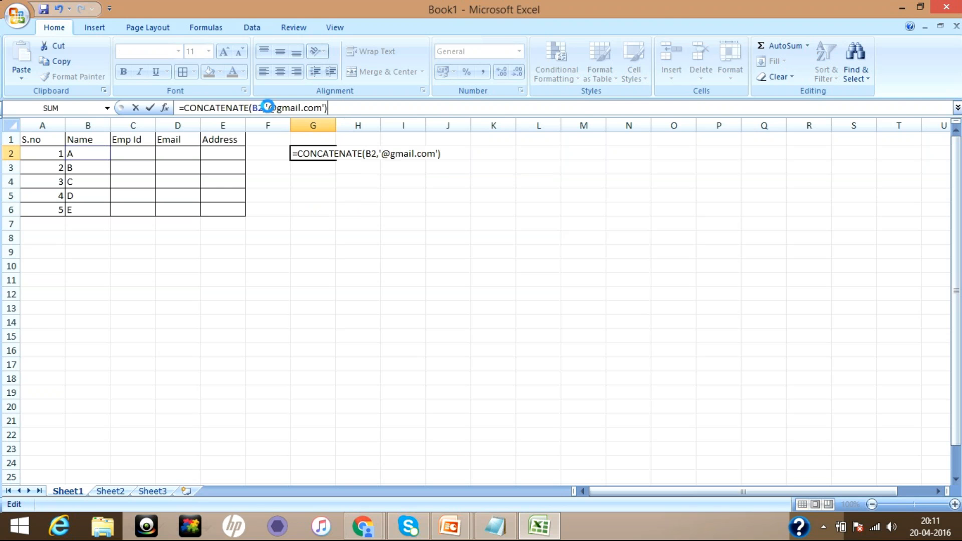
{"action": "key", "text": "Return"}
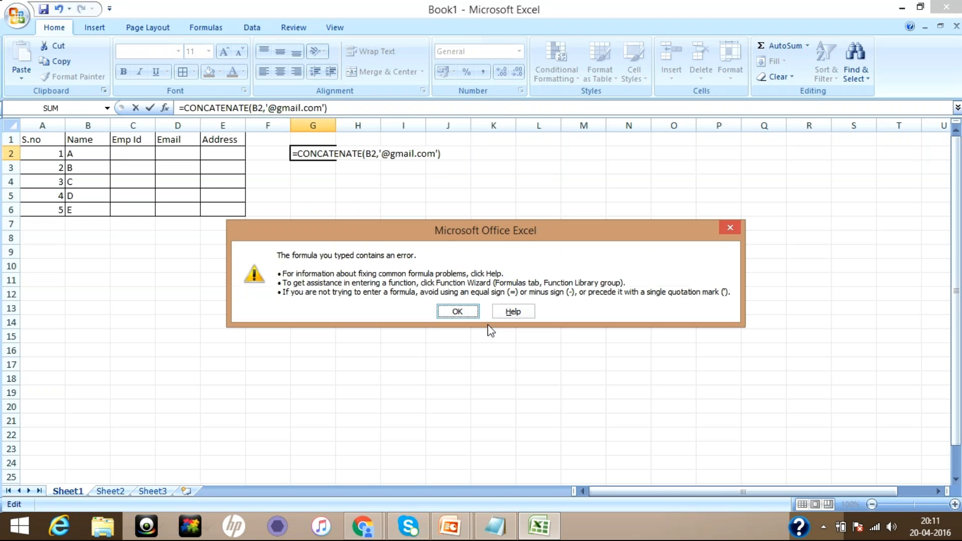
{"action": "key", "text": "Return"}
{"action": "left_click", "coordinate": [322, 108]}
{"action": "key", "text": "Delete"}
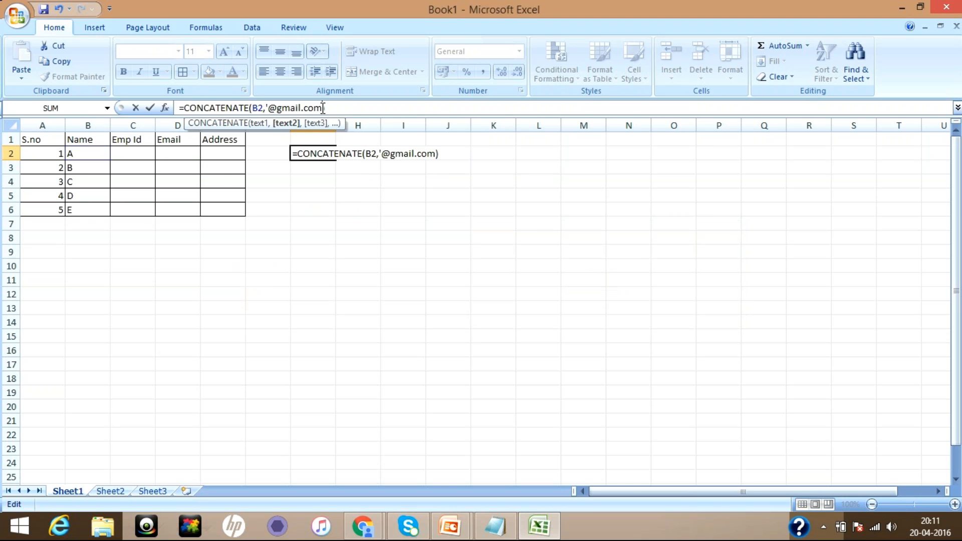
{"action": "type", "text": "\""}
{"action": "key", "text": "BackSpace"}
{"action": "type", "text": "\""}
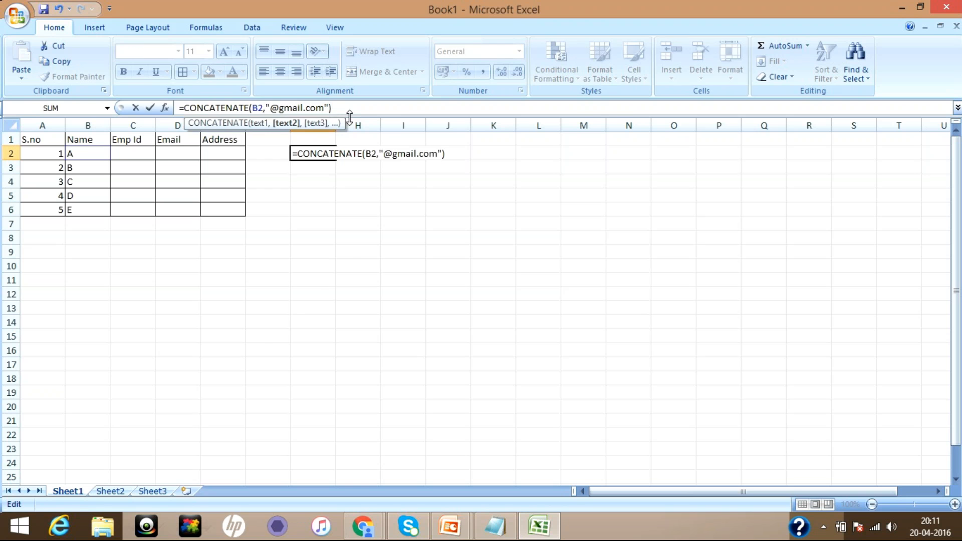
- Copy the formula from G2 into cell C2 of the Emp Id column
{"action": "left_click", "coordinate": [326, 153]}
{"action": "key", "text": "ctrl+c"}
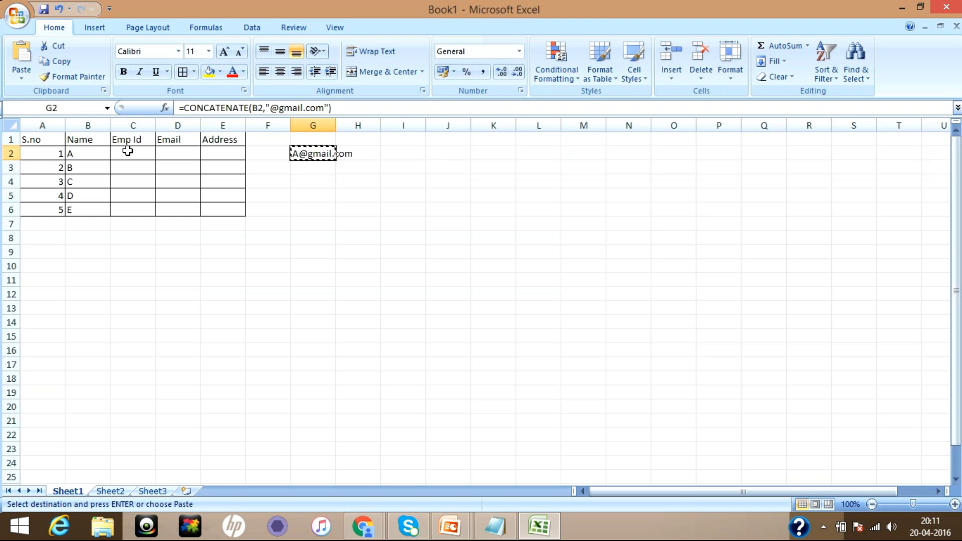
{"action": "left_click", "coordinate": [127, 151]}
{"action": "key", "text": "ctrl+v"}
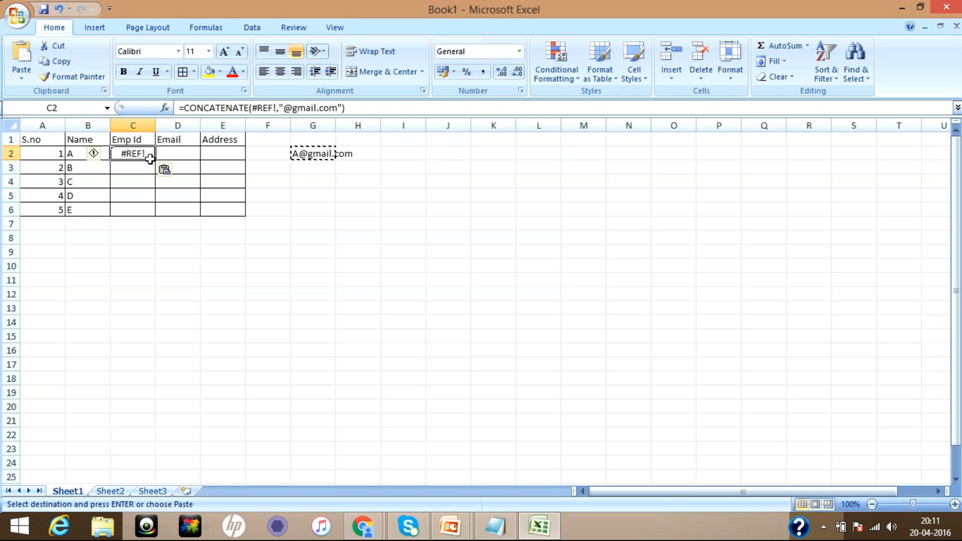
{"action": "key", "text": "Escape"}
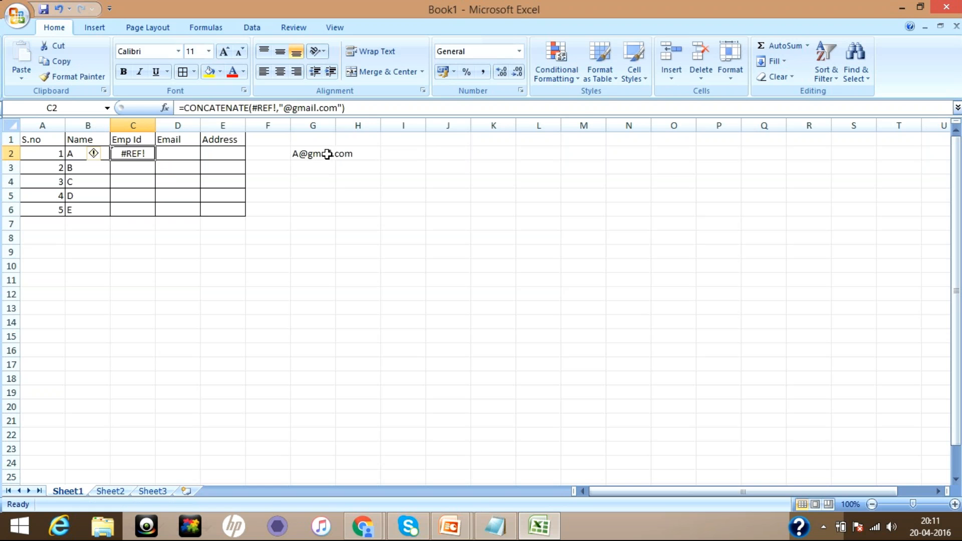
- Replace the broken reference in C2's CONCATENATE formula with B2
{"action": "double_click", "coordinate": [144, 146]}
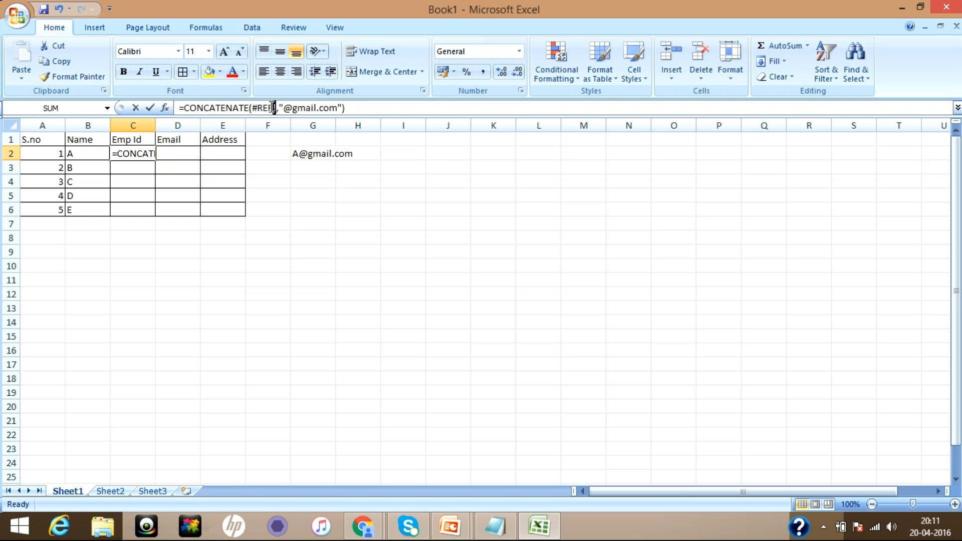
{"action": "double_click", "coordinate": [252, 107]}
{"action": "type", "text": "B2"}
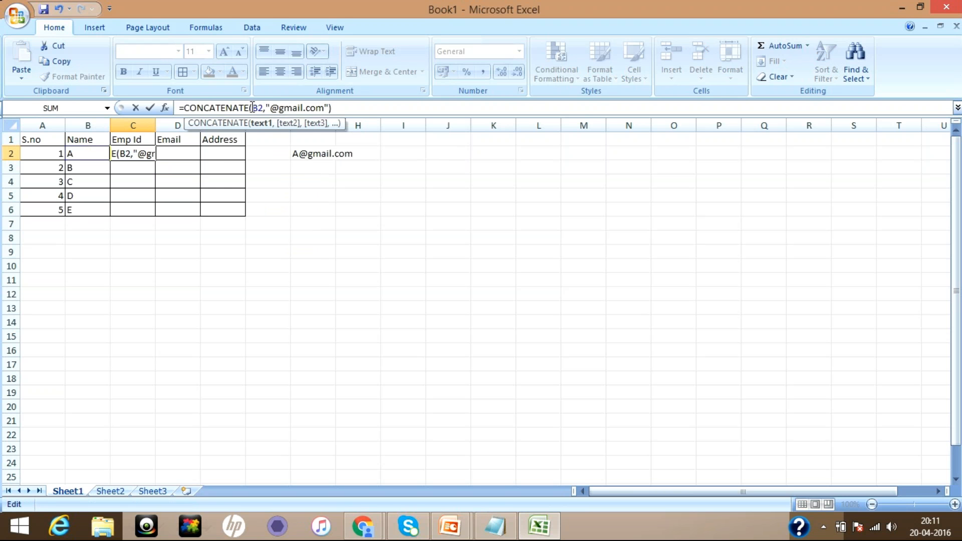
{"action": "key", "text": "Return"}
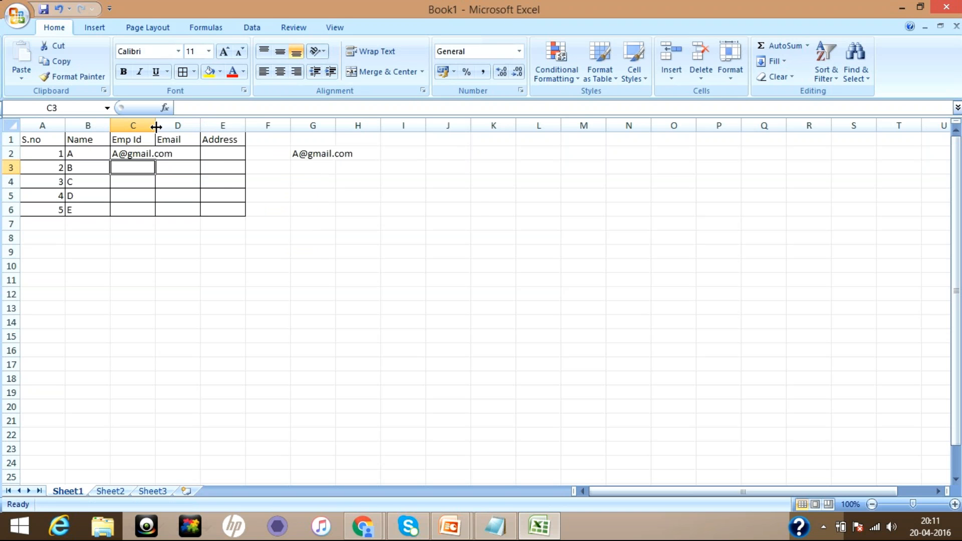
- Widen column C and copy C2's formula down to C3:C6
{"action": "left_click_drag", "start_coordinate": [156, 126], "coordinate": [209, 126]}
{"action": "left_click", "coordinate": [204, 158]}
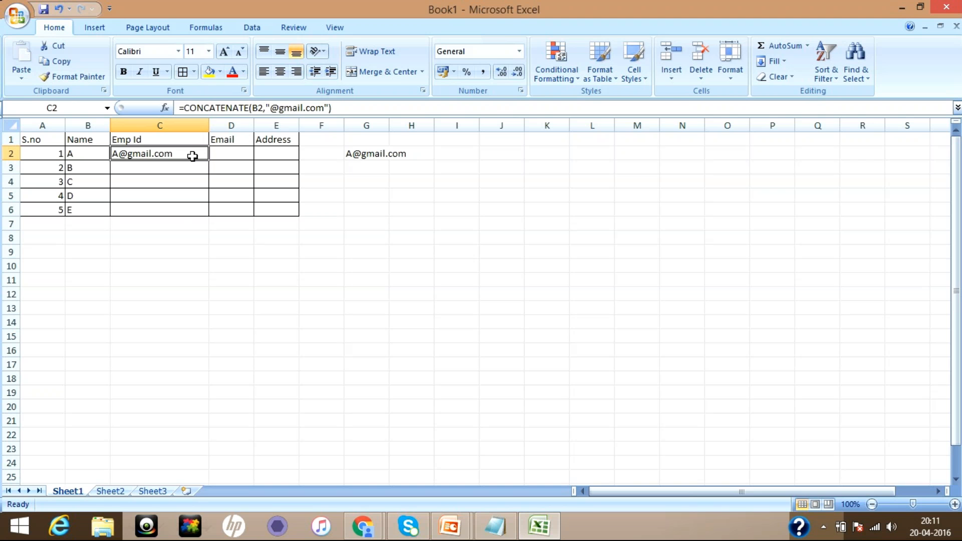
{"action": "key", "text": "ctrl+c"}
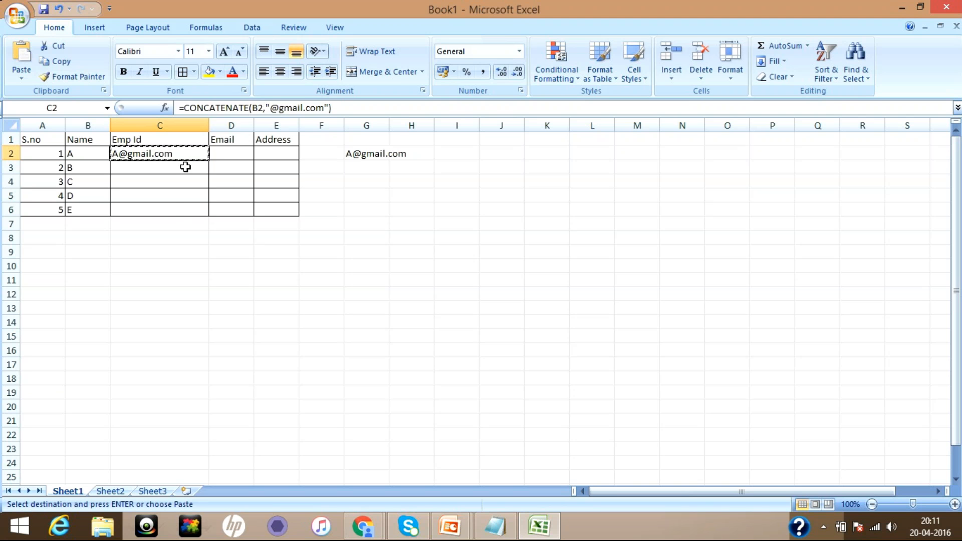
{"action": "left_click_drag", "start_coordinate": [187, 165], "coordinate": [175, 213]}
{"action": "key", "text": "ctrl+v"}
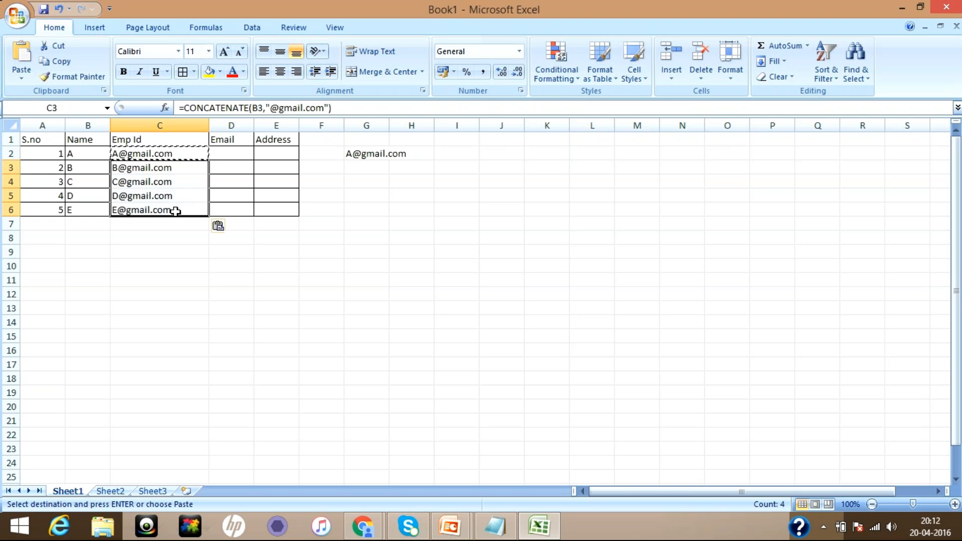
{"action": "key", "text": "Escape"}
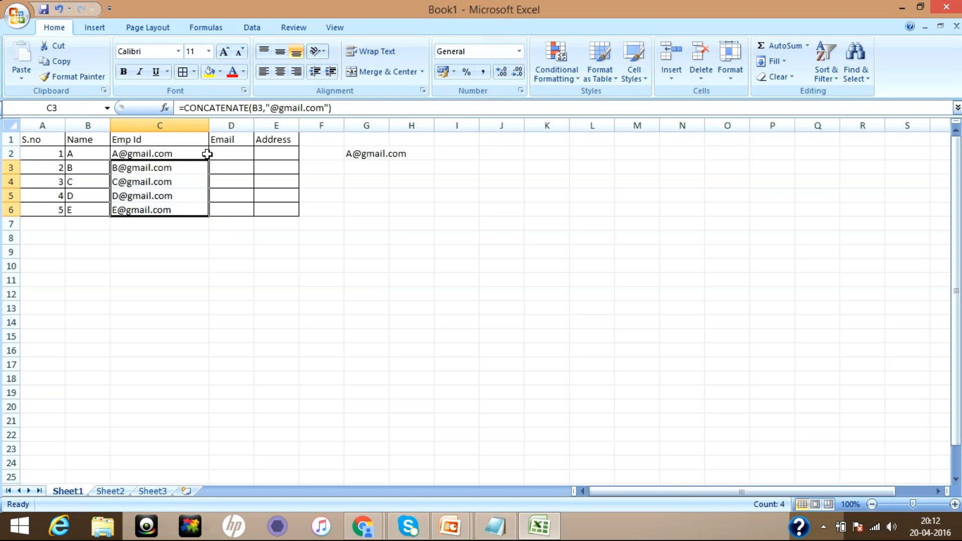
- Move the generated addresses from C2:C6 into the Email column, starting at D2
{"action": "left_click_drag", "start_coordinate": [207, 154], "coordinate": [178, 212]}
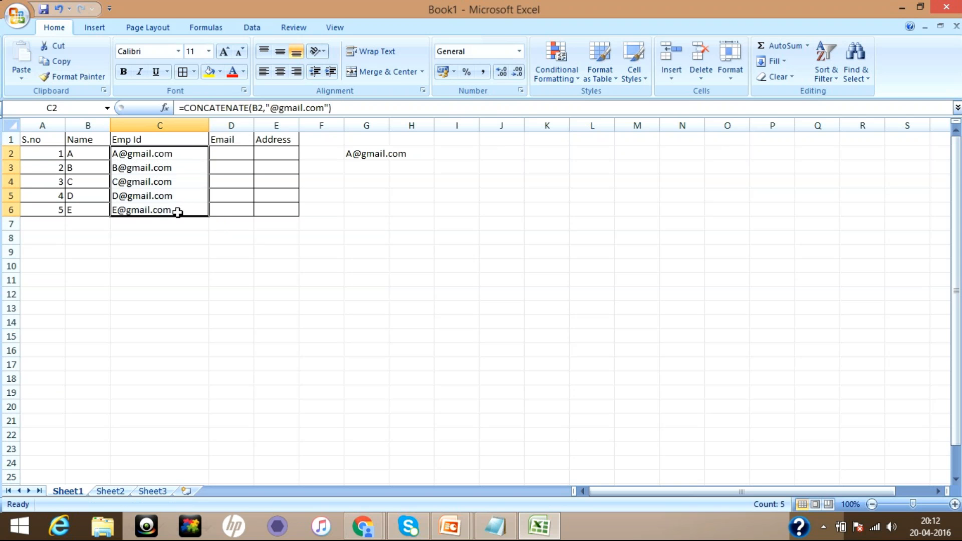
{"action": "key", "text": "ctrl+c"}
{"action": "left_click", "coordinate": [233, 150]}
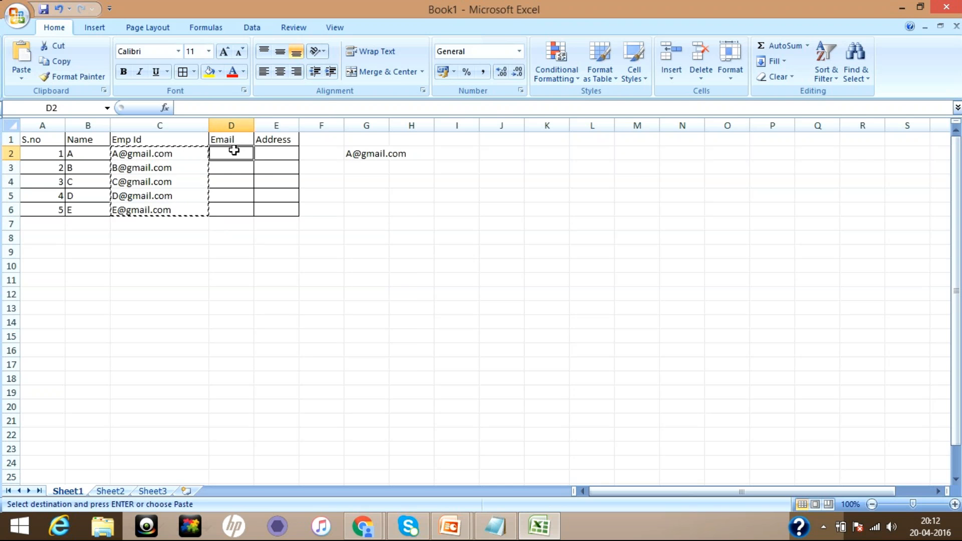
{"action": "right_click", "coordinate": [234, 151]}
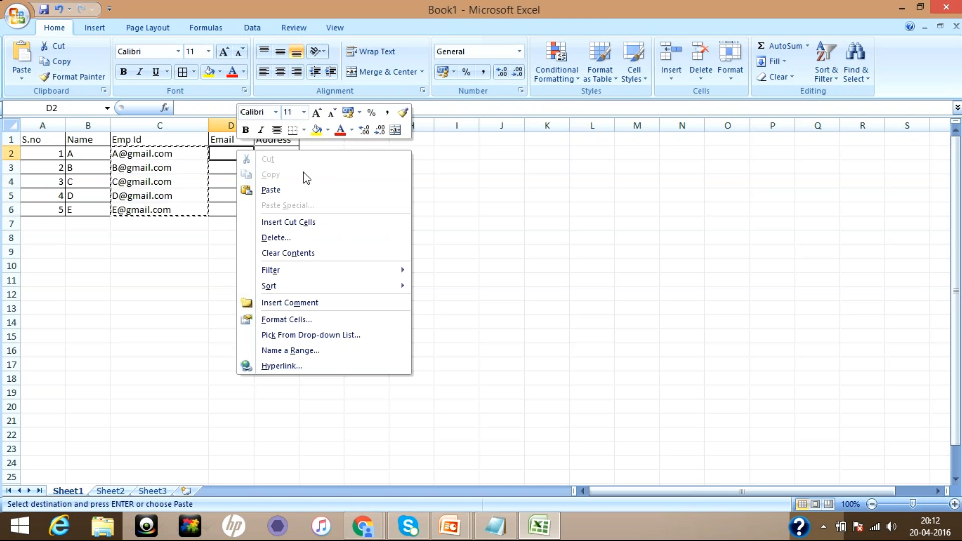
{"action": "left_click", "coordinate": [283, 190]}
- Enter the employee IDs 1001 in C2 and 1002 in C3
{"action": "left_click", "coordinate": [168, 153]}
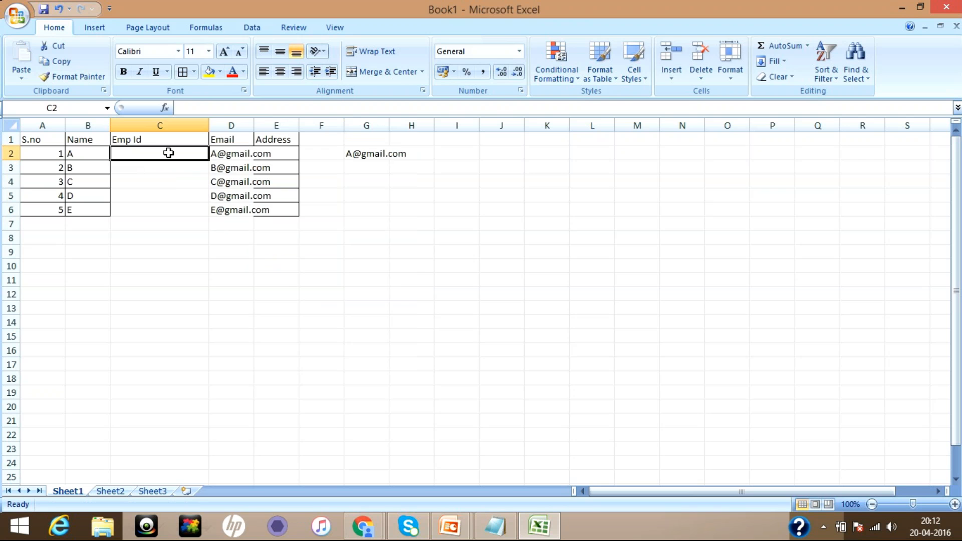
{"action": "type", "text": "100"}
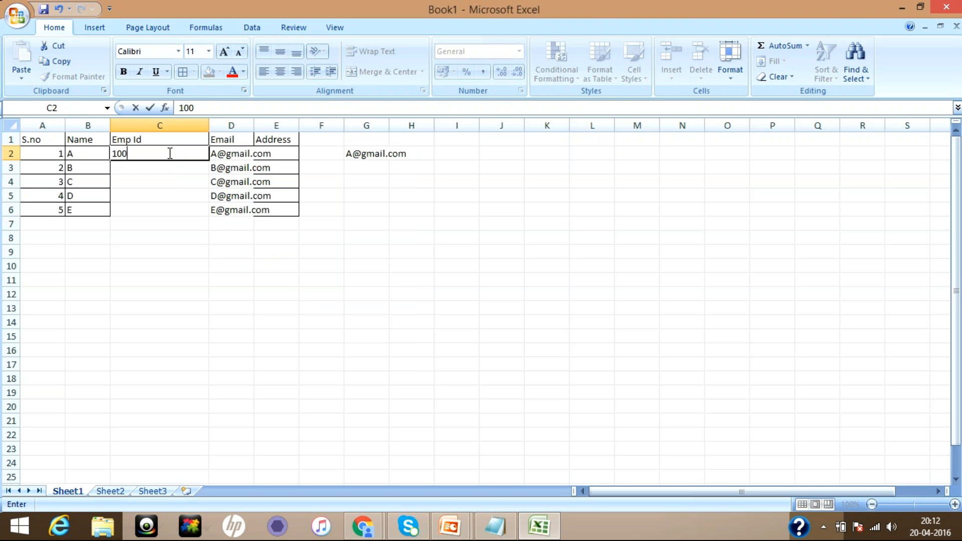
{"action": "type", "text": "1"}
{"action": "key", "text": "Return"}
{"action": "left_click", "coordinate": [198, 154]}
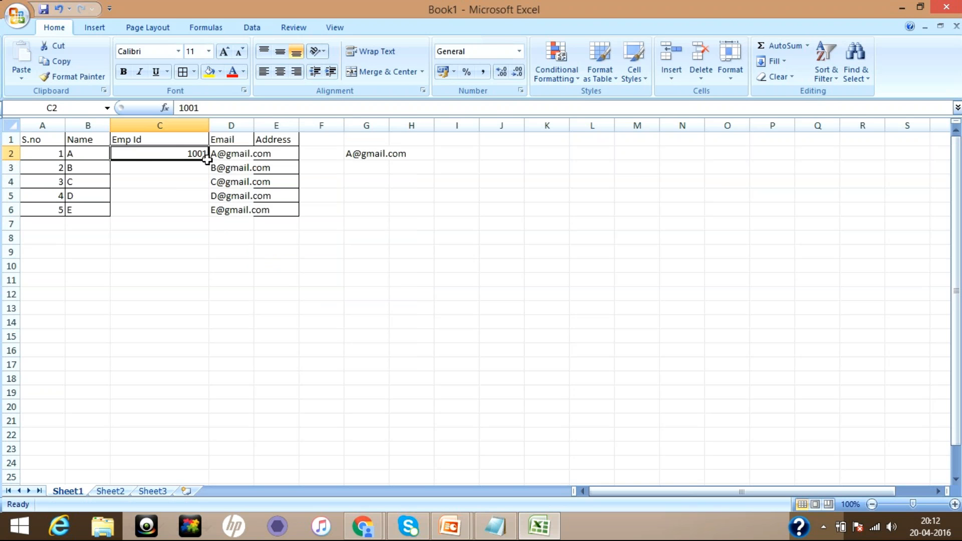
{"action": "left_click", "coordinate": [184, 167]}
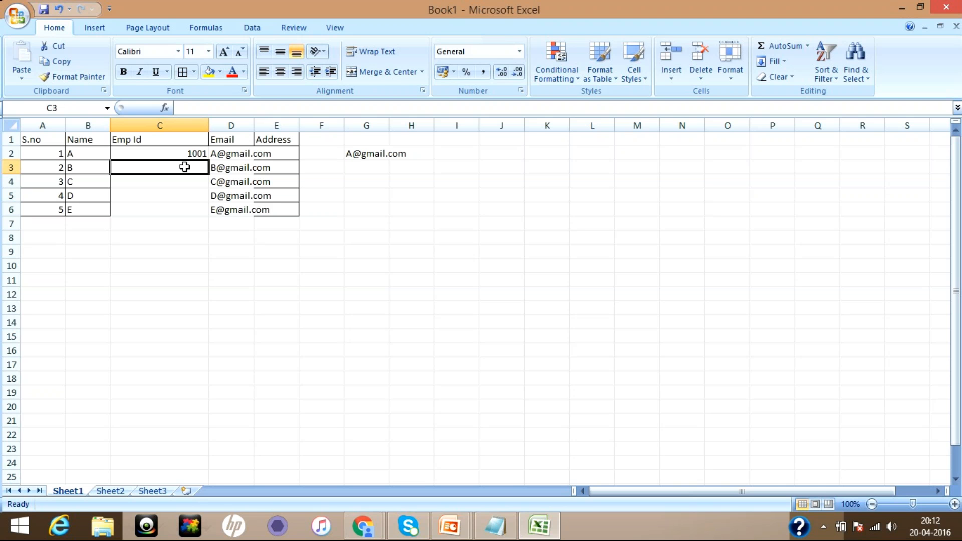
{"action": "type", "text": "1002"}
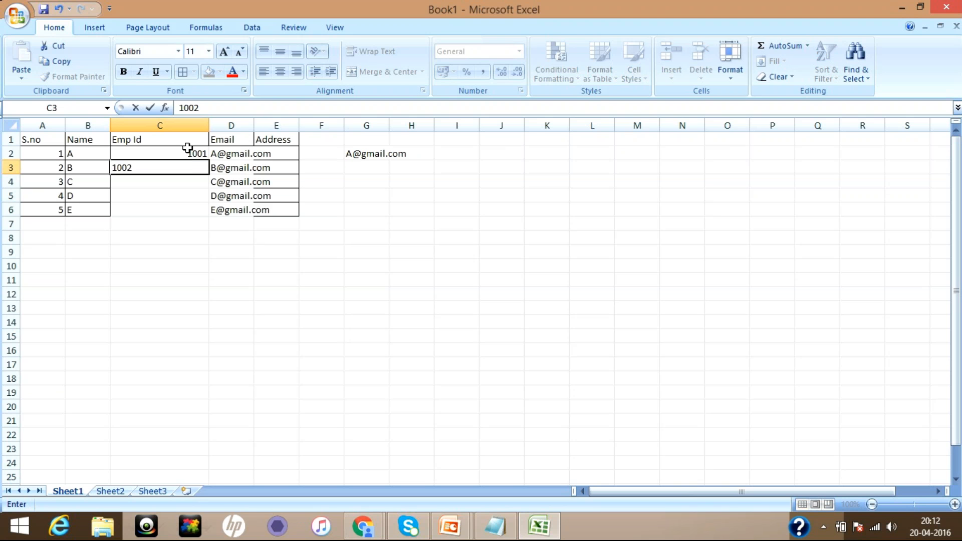
- Copy the two IDs in C2:C3 into the Emp Id cells starting at C4
{"action": "left_click_drag", "start_coordinate": [187, 147], "coordinate": [201, 168]}
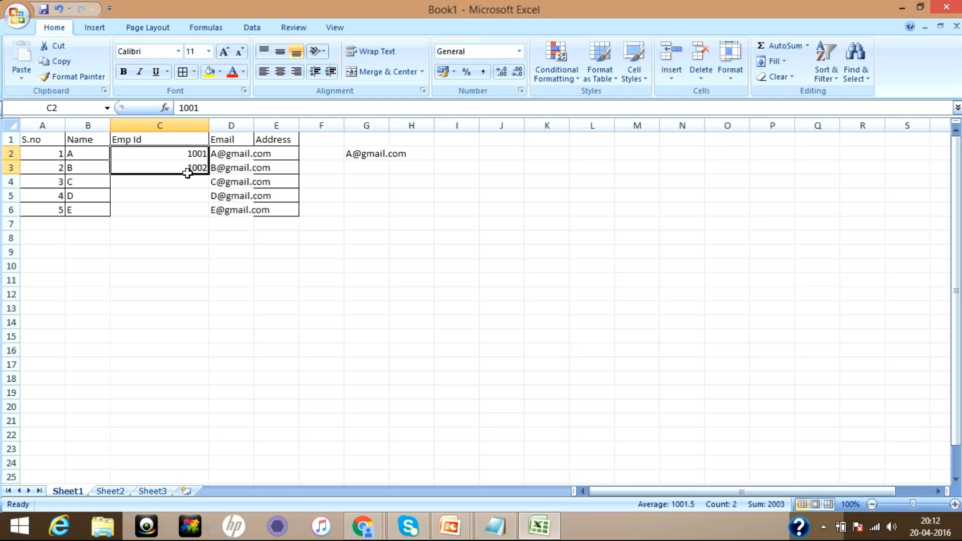
{"action": "key", "text": "ctrl+c"}
{"action": "left_click_drag", "start_coordinate": [177, 181], "coordinate": [171, 215]}
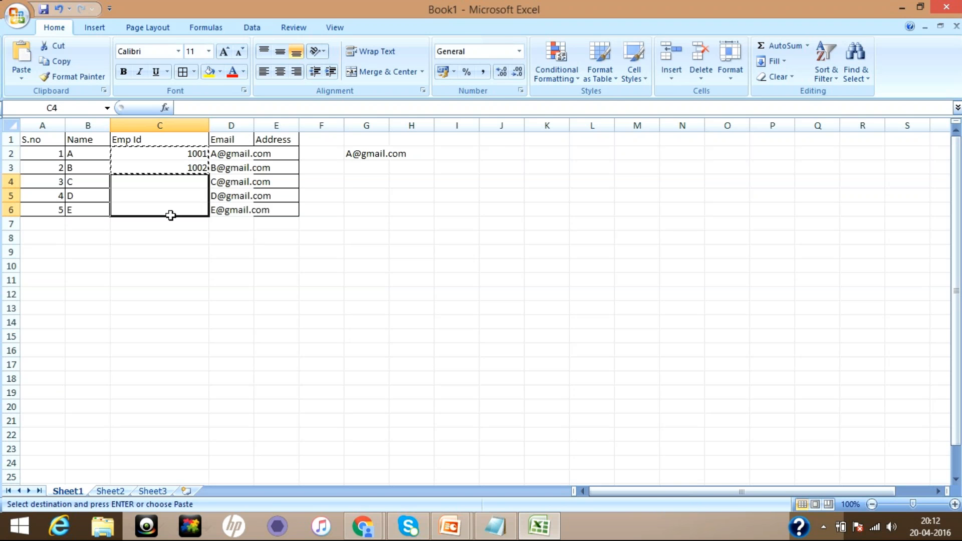
{"action": "key", "text": "Return"}
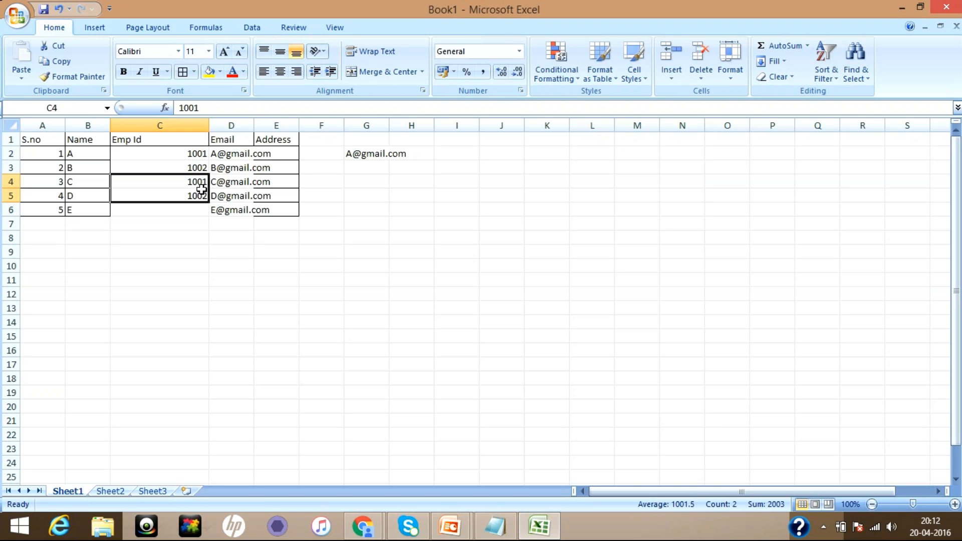
- Change the employee ID in C4 to 1003 and the one in C5 to 1004
{"action": "double_click", "coordinate": [207, 182]}
{"action": "key", "text": "BackSpace"}
{"action": "type", "text": "3"}
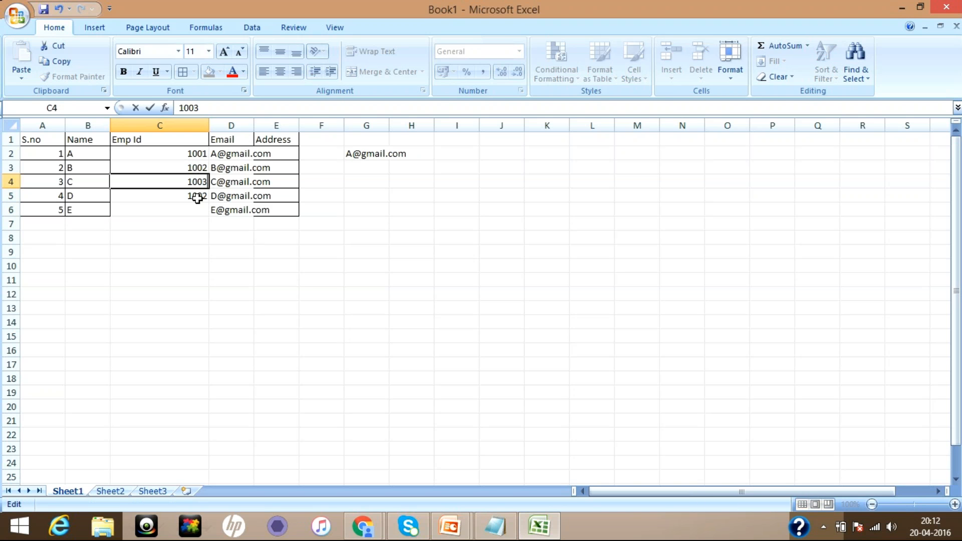
{"action": "double_click", "coordinate": [203, 195]}
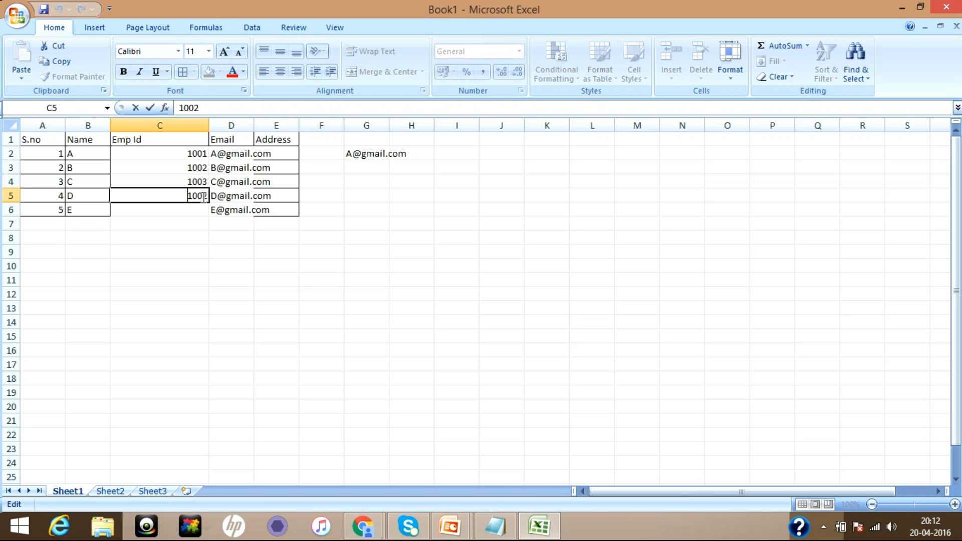
{"action": "left_click", "coordinate": [203, 195]}
{"action": "key", "text": "BackSpace"}
{"action": "type", "text": "4"}
{"action": "left_click", "coordinate": [194, 209]}
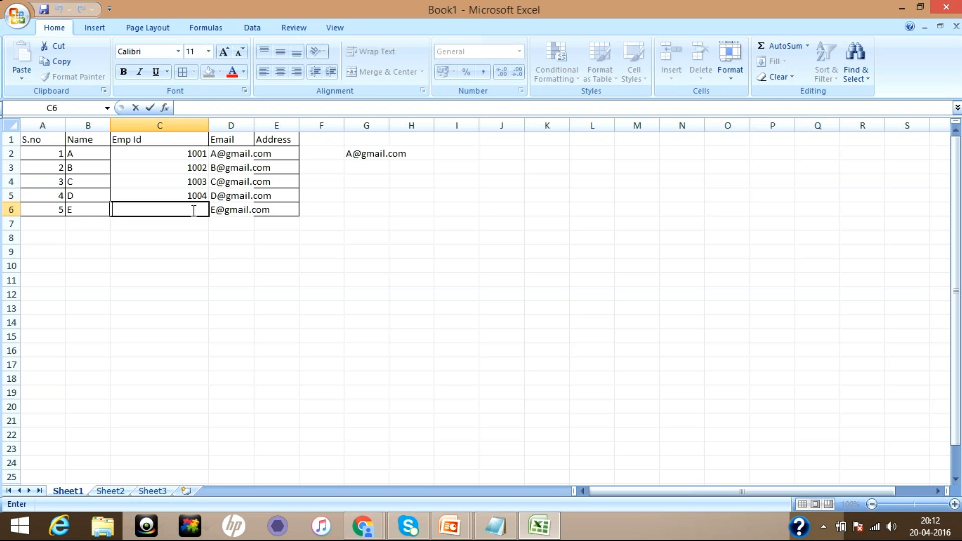
- Enter the employee ID 1005 in C6 and delete the Address column from the table
{"action": "type", "text": "1005"}
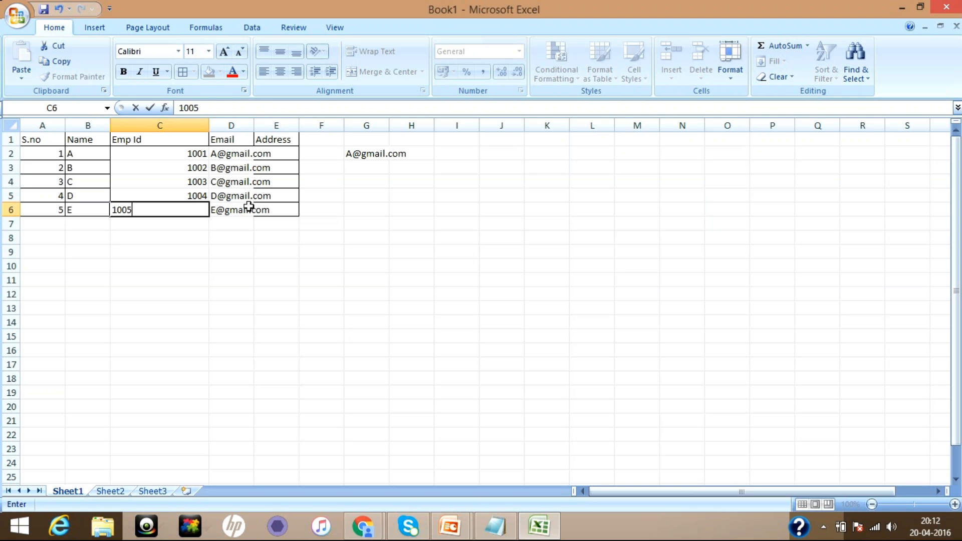
{"action": "left_click", "coordinate": [249, 207]}
{"action": "left_click", "coordinate": [268, 120]}
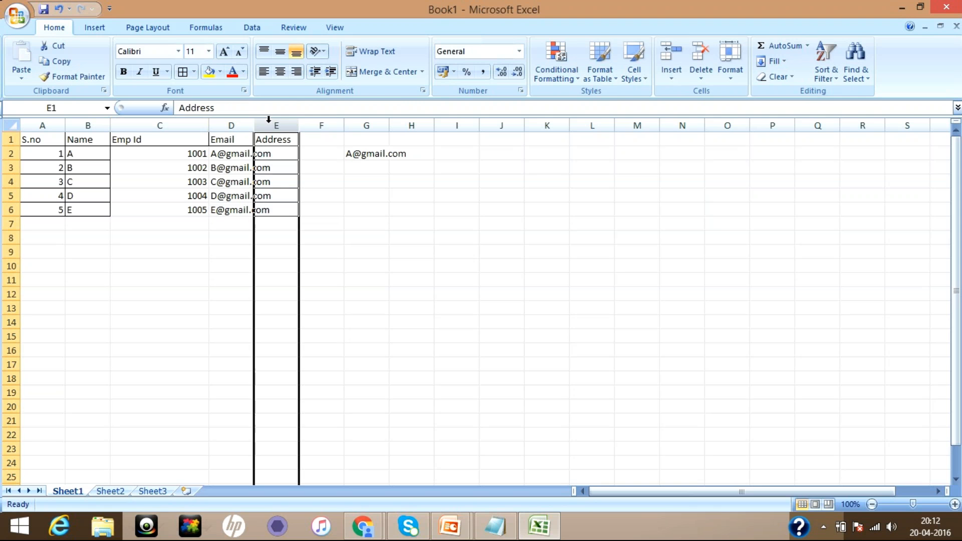
{"action": "right_click", "coordinate": [270, 122]}
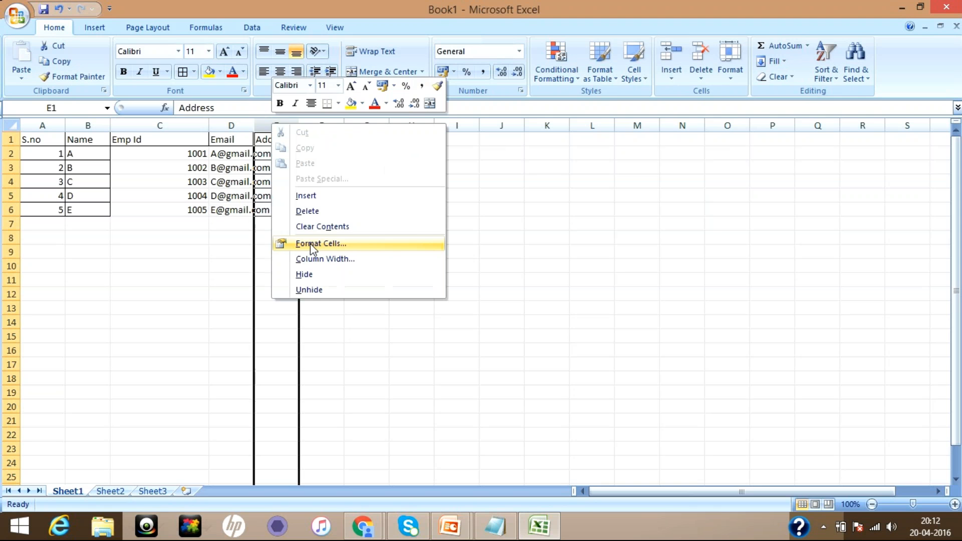
{"action": "left_click", "coordinate": [313, 217]}
- Widen the Email column to fit its addresses and apply borders to all cells in A1:D6
{"action": "left_click_drag", "start_coordinate": [120, 150], "coordinate": [142, 213]}
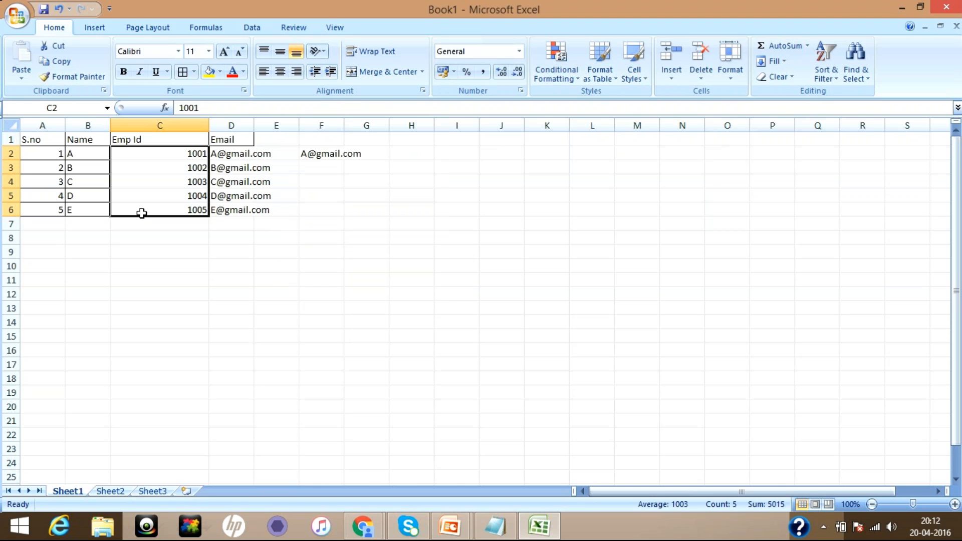
{"action": "left_click", "coordinate": [178, 73]}
{"action": "left_click_drag", "start_coordinate": [253, 128], "coordinate": [286, 126]}
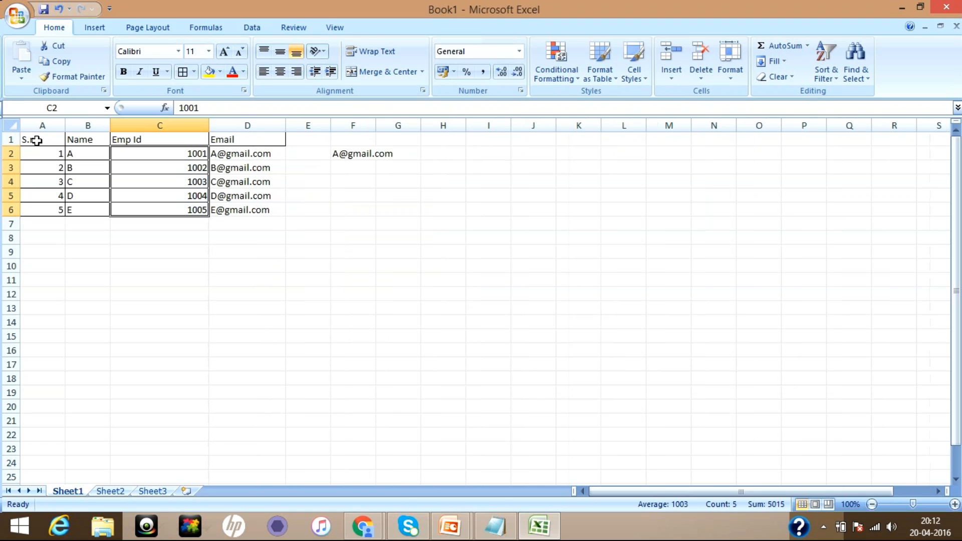
{"action": "left_click_drag", "start_coordinate": [36, 140], "coordinate": [245, 209]}
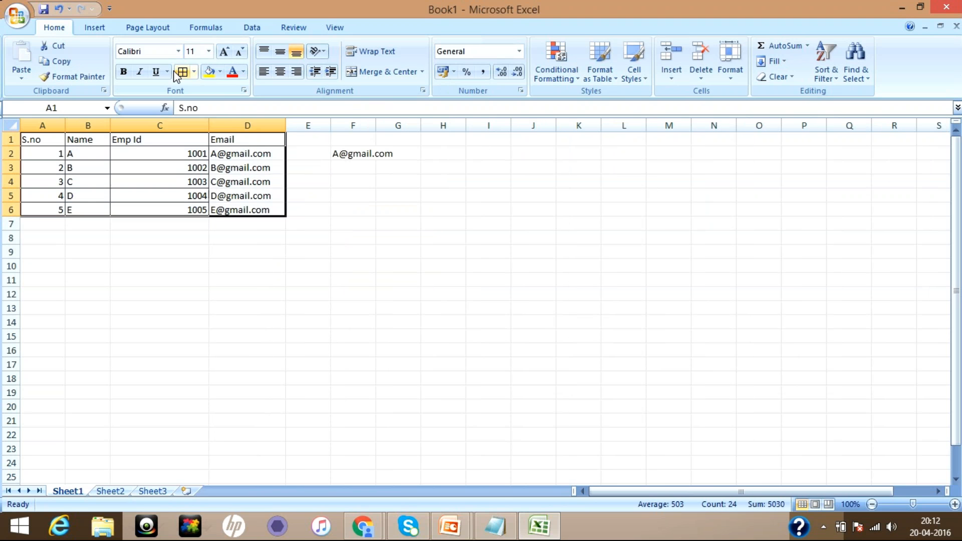
{"action": "left_click", "coordinate": [181, 73]}
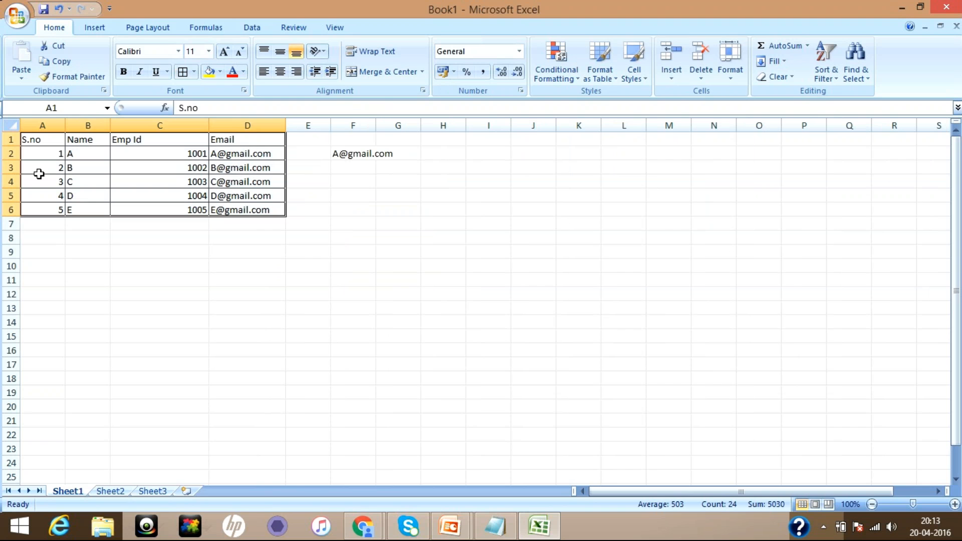
- Delete the leftover CONCATENATE formula from F2, outside the employee table
{"action": "left_click", "coordinate": [357, 152]}
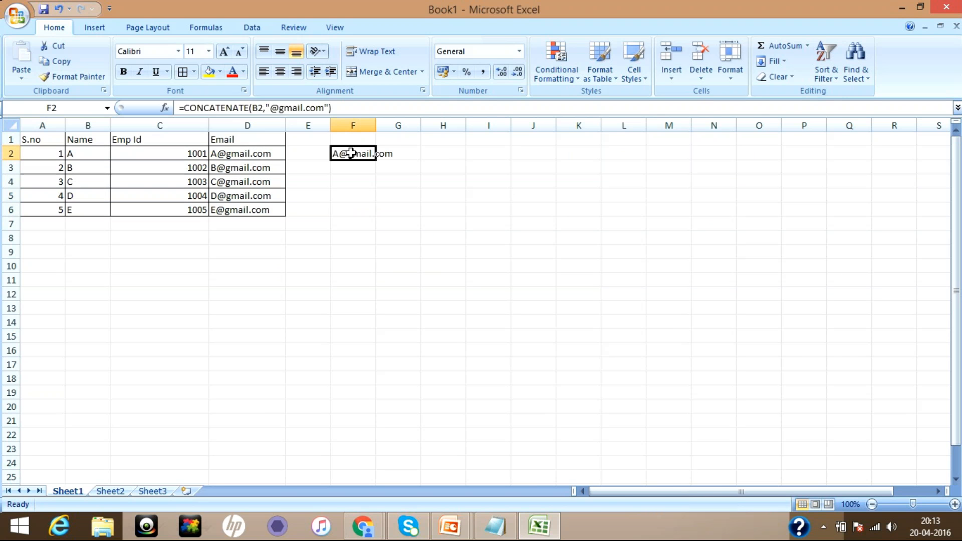
{"action": "key", "text": "Delete"}
{"action": "left_click", "coordinate": [49, 154]}
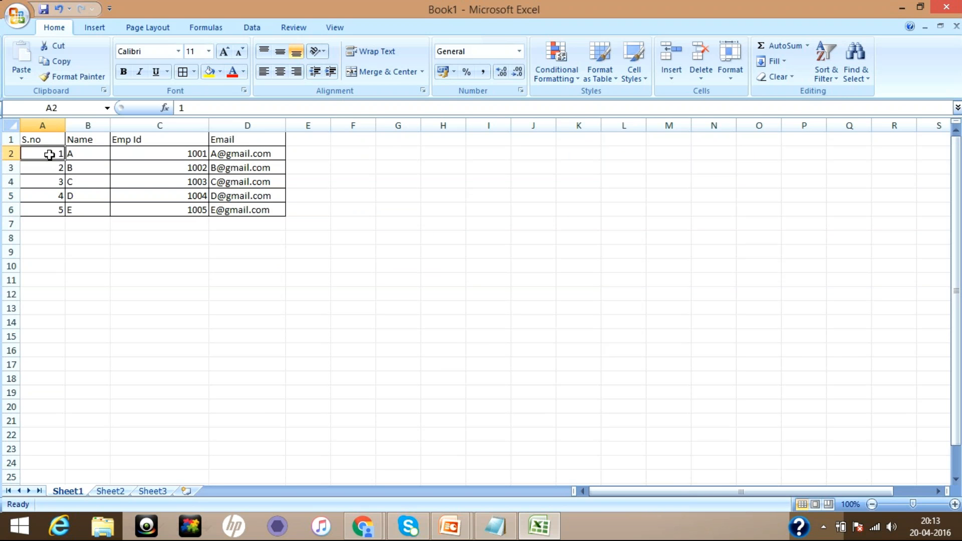
- Highlight the records in A2:D6 and the header row A1:D1 in turn, and inspect the Email cell D2
{"action": "left_click_drag", "start_coordinate": [49, 155], "coordinate": [230, 205]}
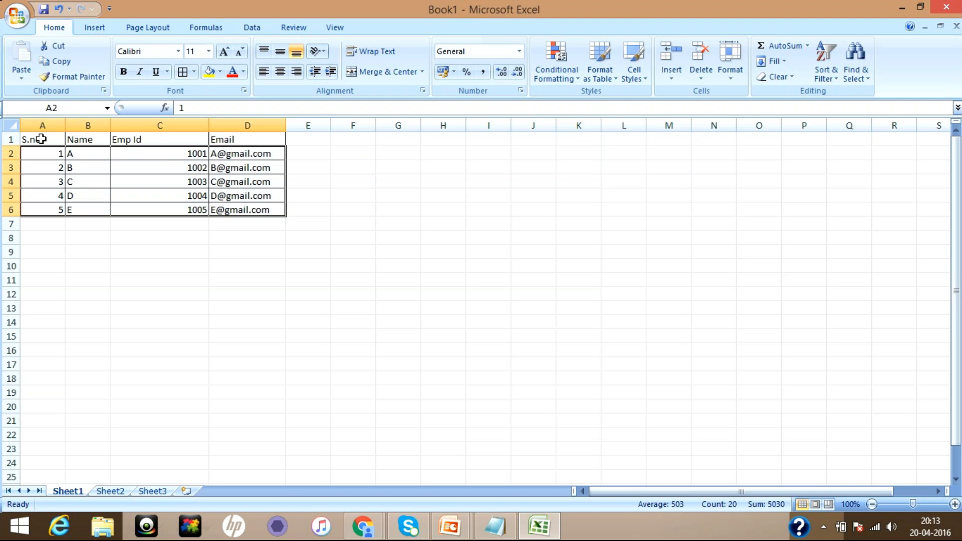
{"action": "left_click_drag", "start_coordinate": [40, 139], "coordinate": [211, 142]}
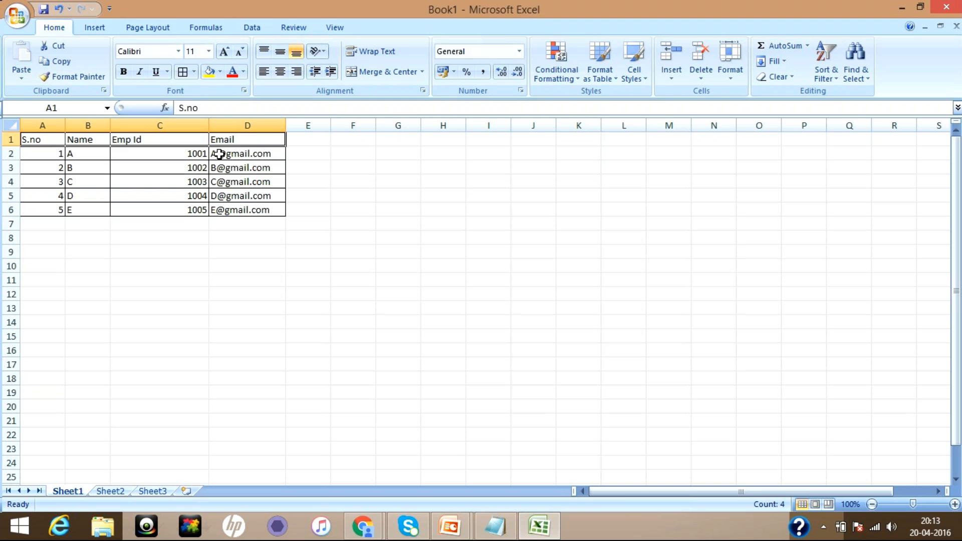
{"action": "left_click", "coordinate": [218, 153]}
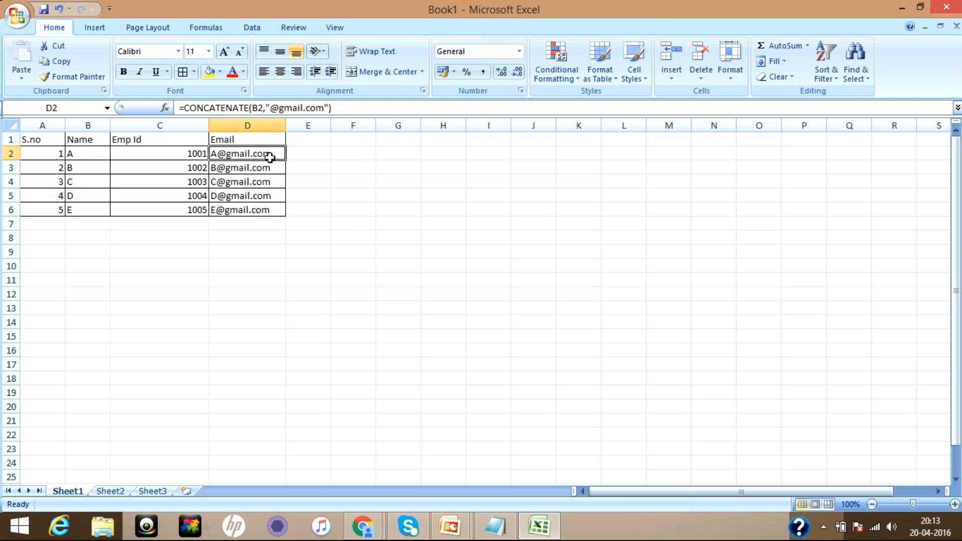
{"action": "left_click", "coordinate": [243, 137]}
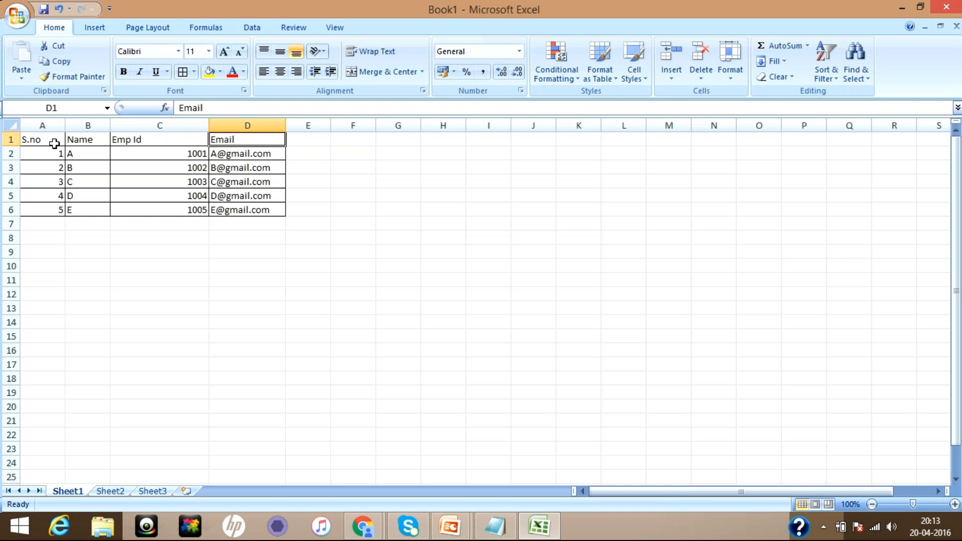
{"action": "left_click_drag", "start_coordinate": [54, 144], "coordinate": [217, 141]}
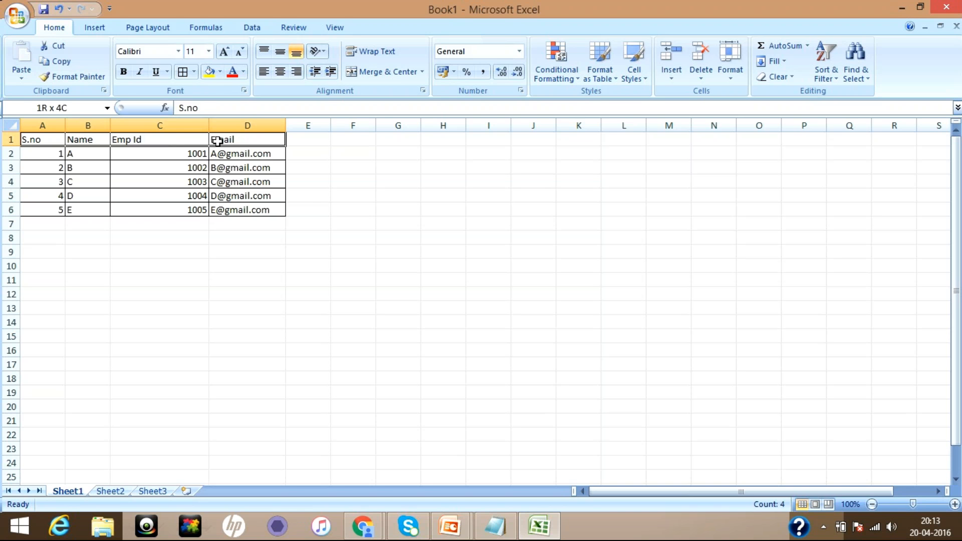
{"action": "left_click", "coordinate": [217, 141]}
{"action": "left_click_drag", "start_coordinate": [39, 159], "coordinate": [211, 207]}
- Point out the Emp Id and Email headers, and highlight the whole table A1:D6 and its records A2:D6
{"action": "key", "text": "alt+Tab"}
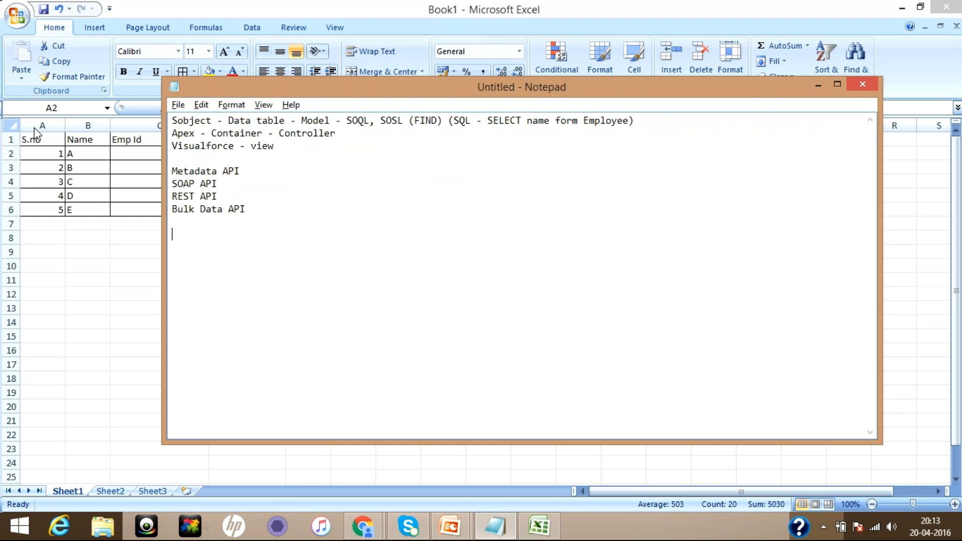
{"action": "key", "text": "alt+Tab"}
{"action": "left_click", "coordinate": [125, 139]}
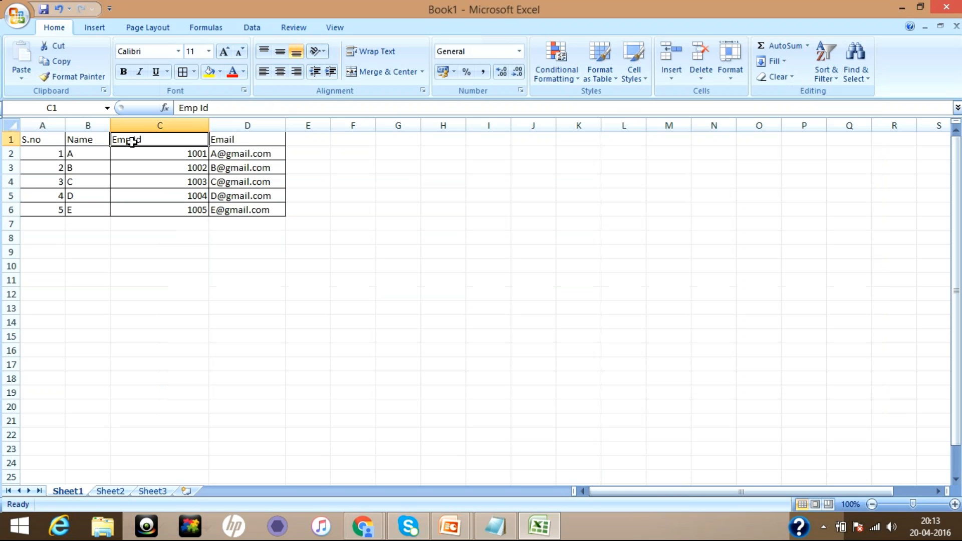
{"action": "left_click", "coordinate": [227, 141]}
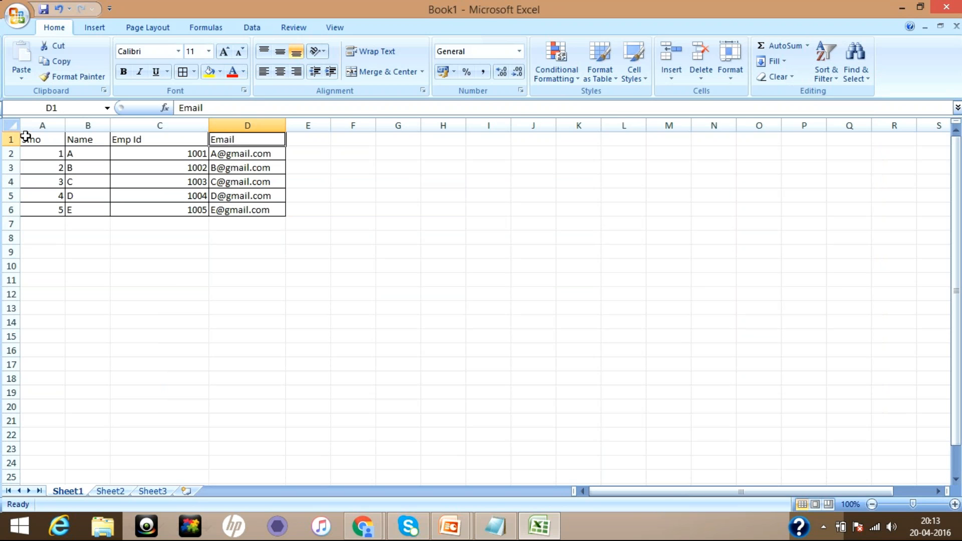
{"action": "left_click_drag", "start_coordinate": [25, 136], "coordinate": [228, 213]}
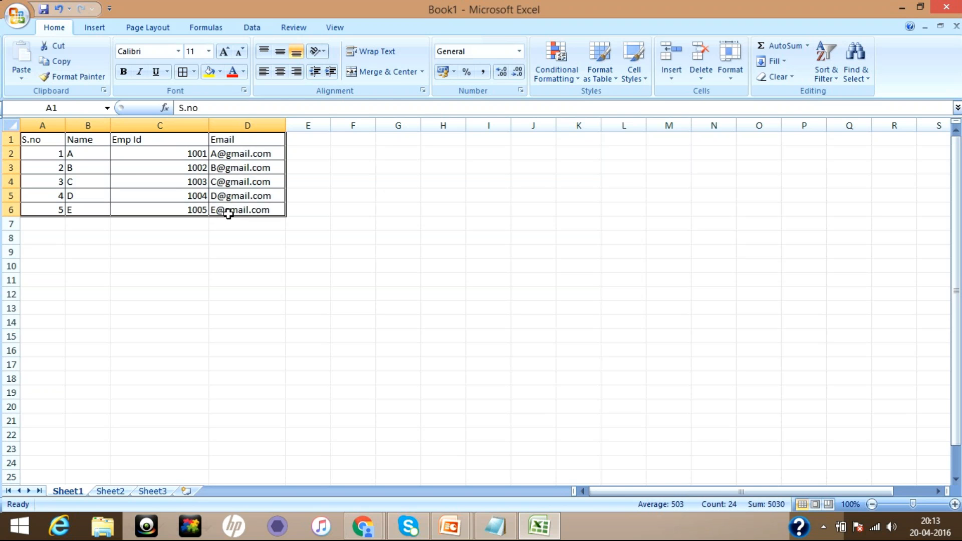
{"action": "left_click_drag", "start_coordinate": [45, 153], "coordinate": [234, 207]}
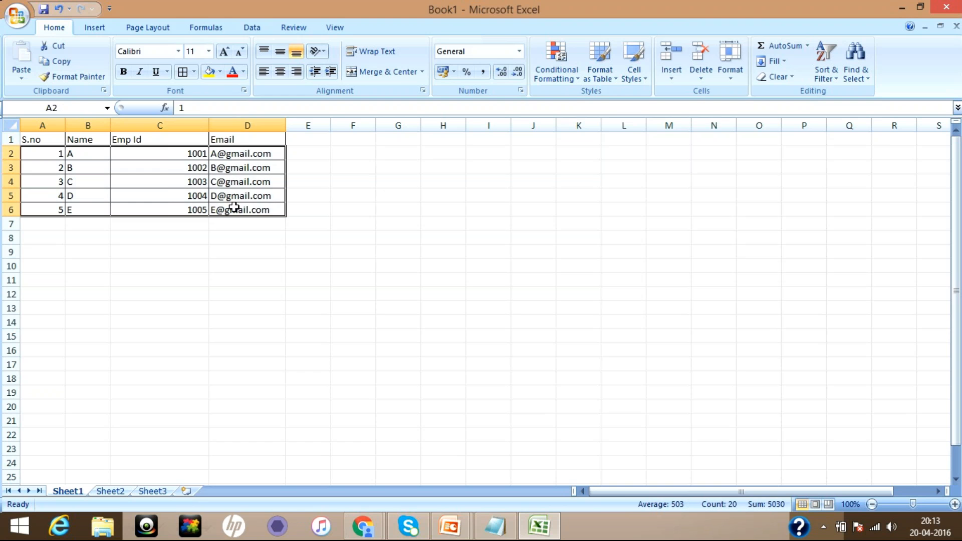
- Switch to Salesforce in Chrome and review the standard and custom fields of the Position custom object
{"action": "key", "text": "alt+Tab"}
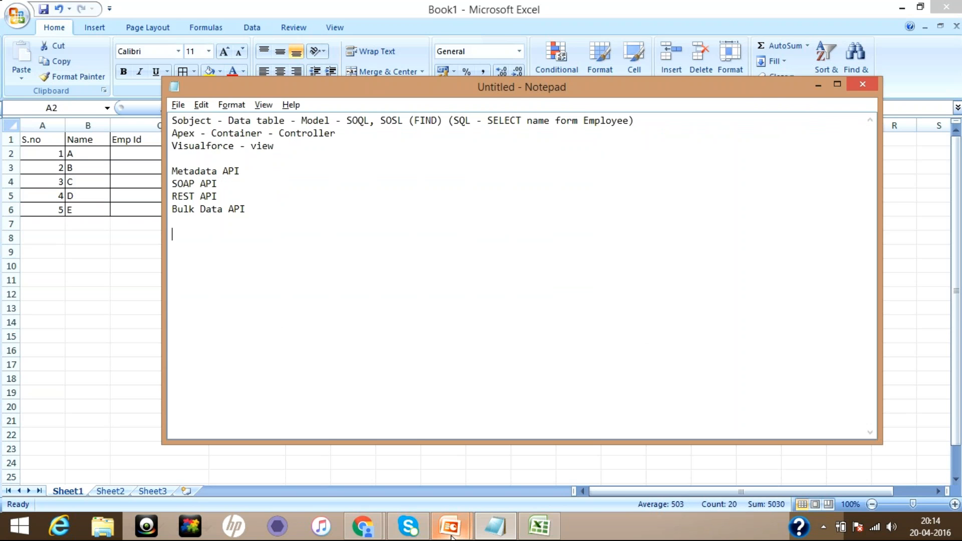
{"action": "left_click", "coordinate": [362, 526]}
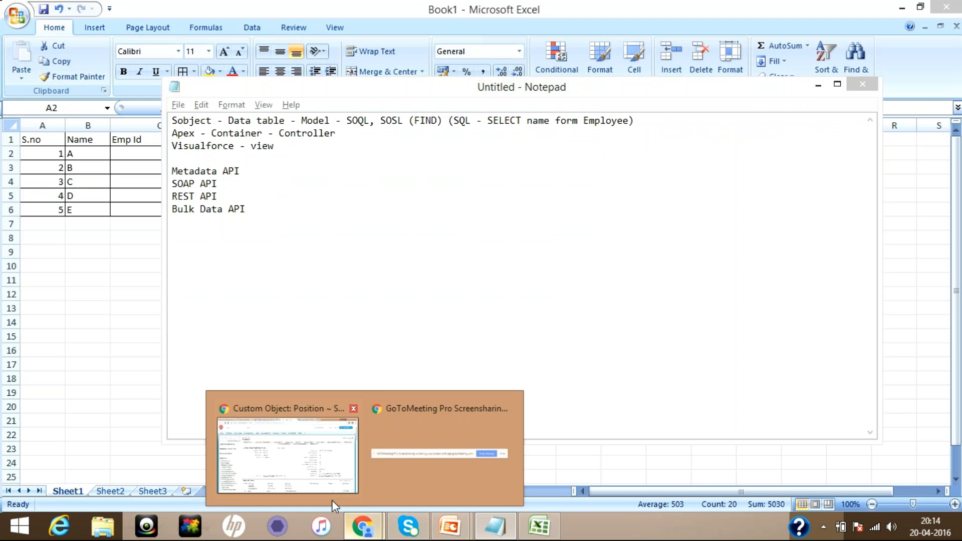
{"action": "left_click", "coordinate": [332, 499]}
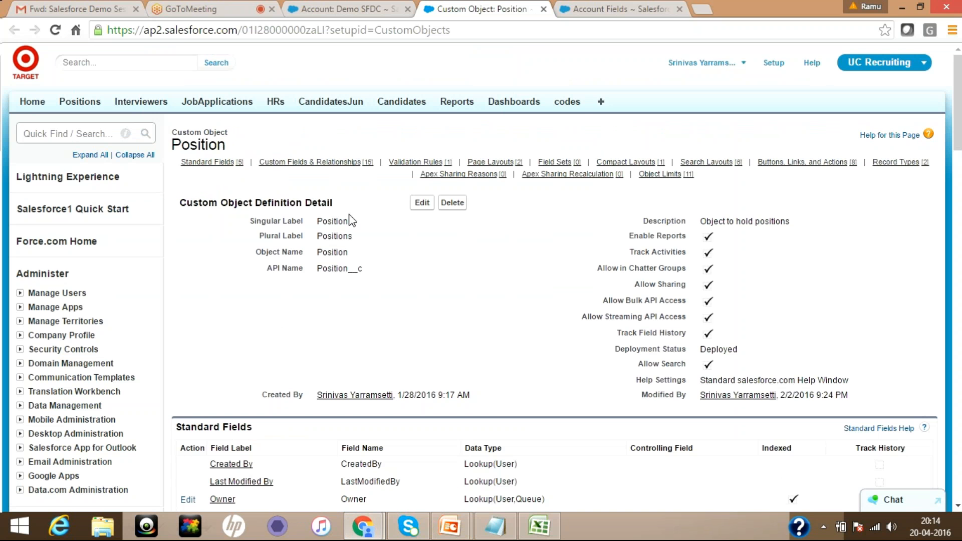
{"action": "left_click", "coordinate": [958, 218]}
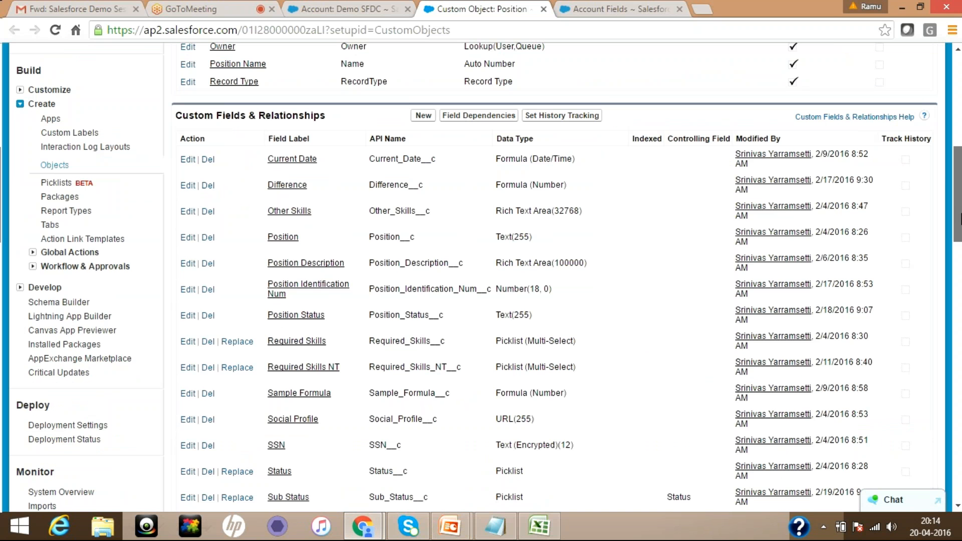
{"action": "scroll", "coordinate": [960, 217], "scroll_direction": "down", "scroll_amount": 2}
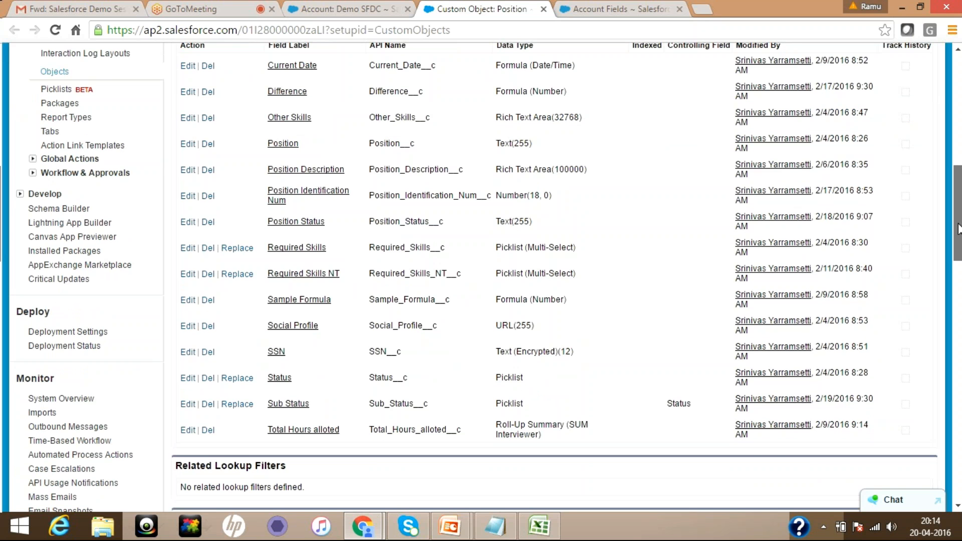
{"action": "left_click_drag", "start_coordinate": [957, 228], "coordinate": [959, 182]}
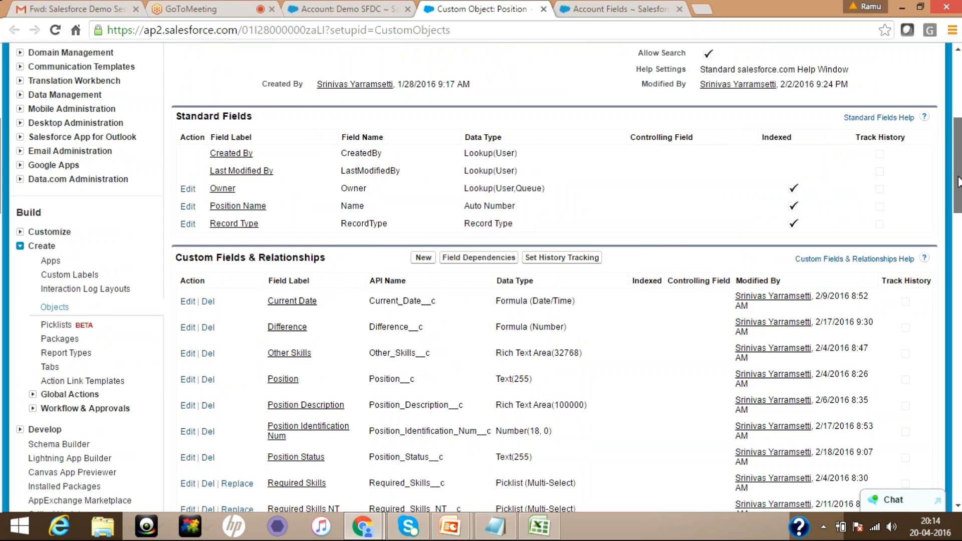
{"action": "left_click_drag", "start_coordinate": [958, 182], "coordinate": [956, 120]}
- Open the position record P-0015 from the recent positions and highlight its Position Name value
{"action": "left_click", "coordinate": [79, 66]}
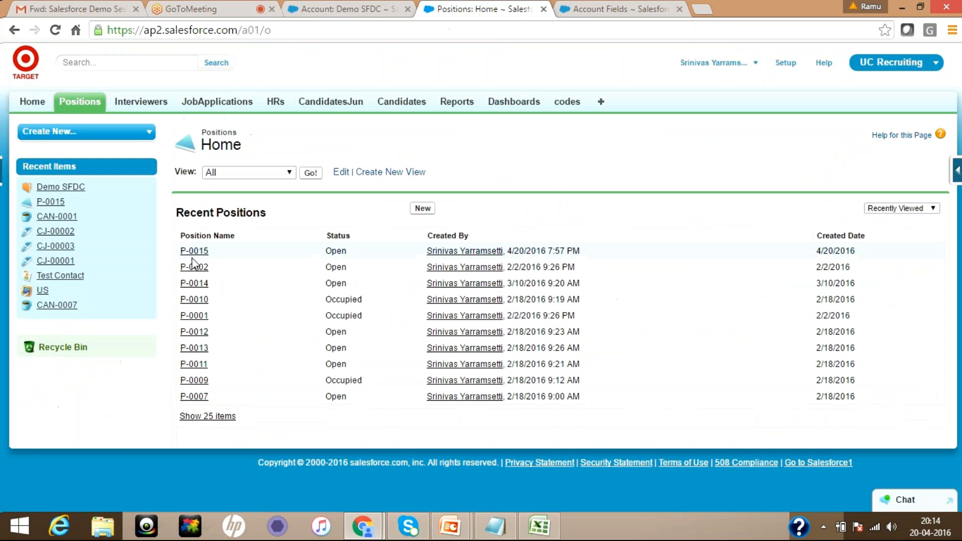
{"action": "left_click", "coordinate": [192, 252]}
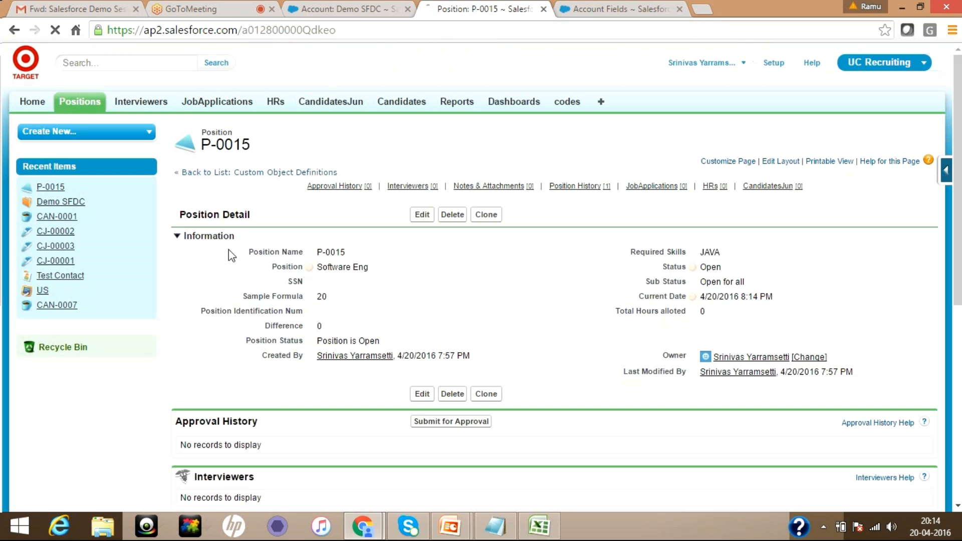
{"action": "double_click", "coordinate": [314, 255]}
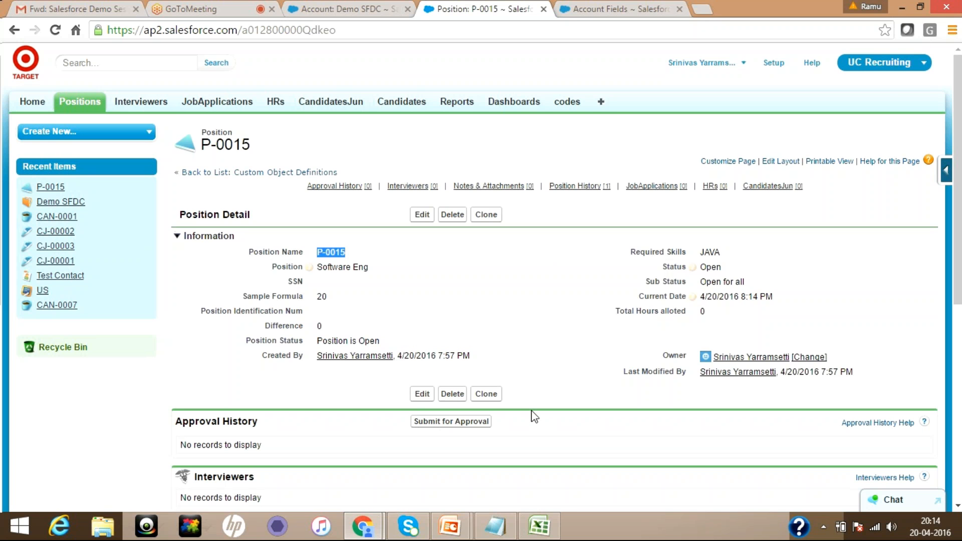
- Check the API notes in Notepad and show the Development Tools slide in the PowerPoint slide show
{"action": "key", "text": "alt+Tab"}
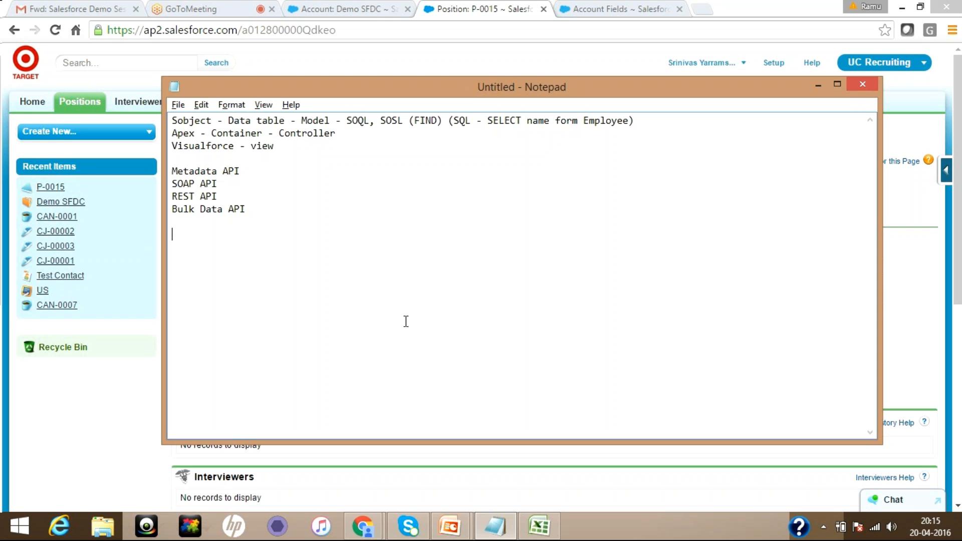
{"action": "left_click", "coordinate": [101, 428]}
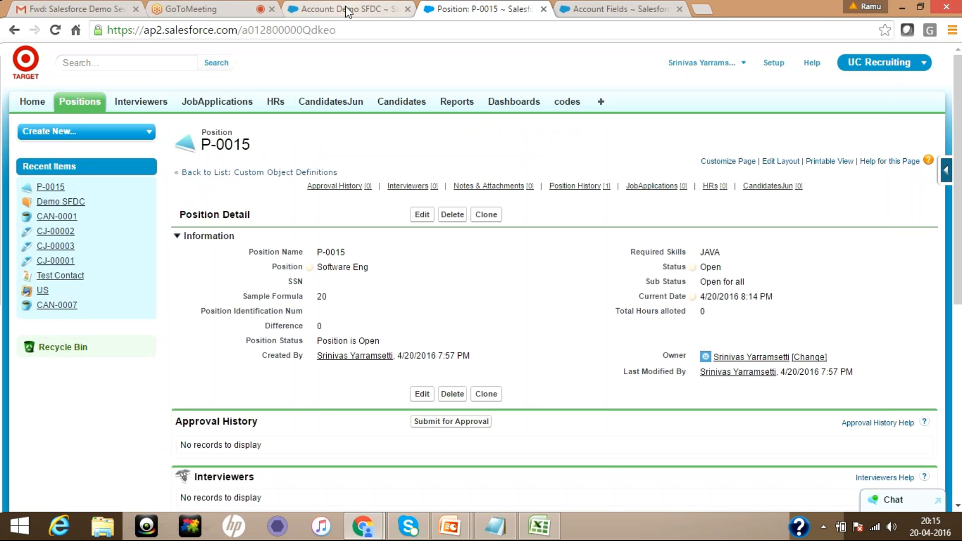
{"action": "mouse_move", "coordinate": [450, 525]}
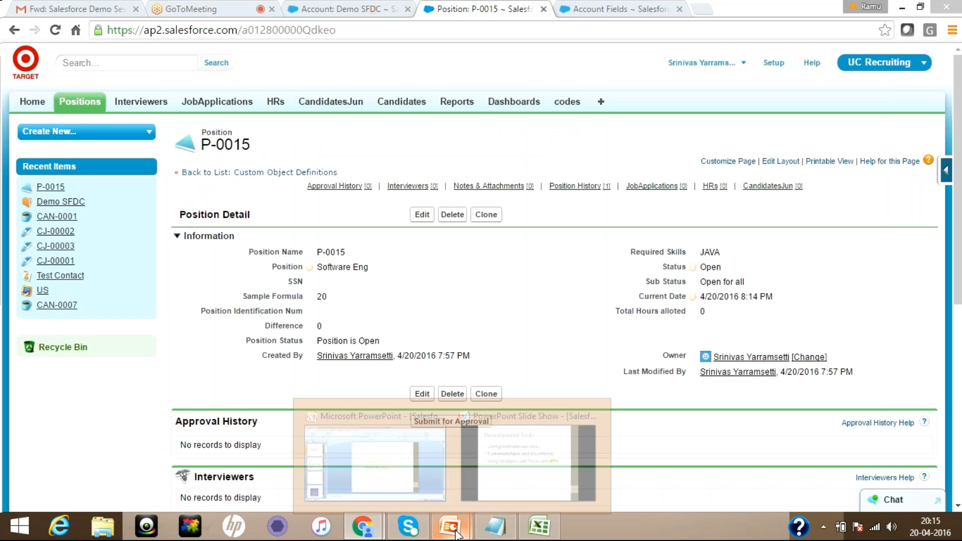
{"action": "left_click", "coordinate": [492, 458]}
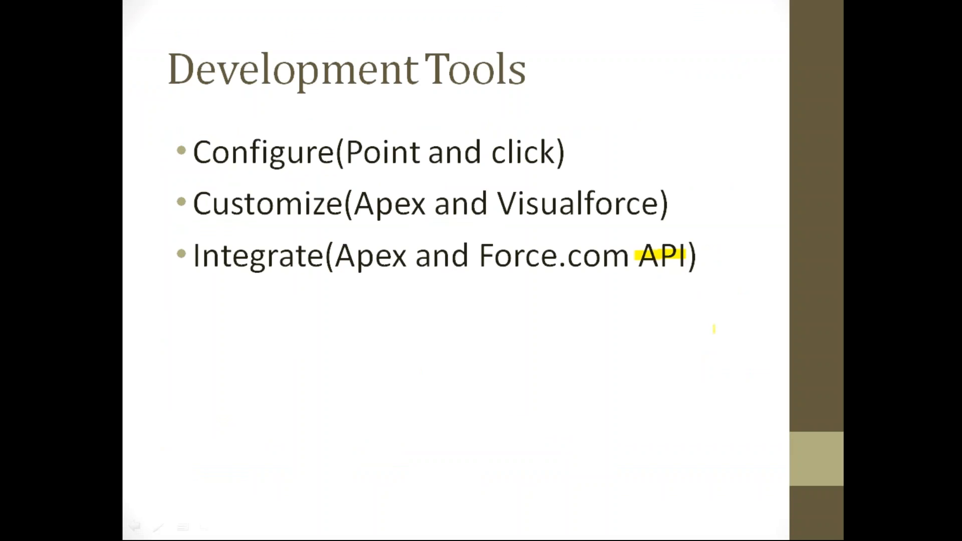
- Return to the Notepad notes and highlight the API entries, ending with the Bulk Data API line
{"action": "key", "text": "alt+Tab"}
{"action": "key", "text": "alt+Tab"}
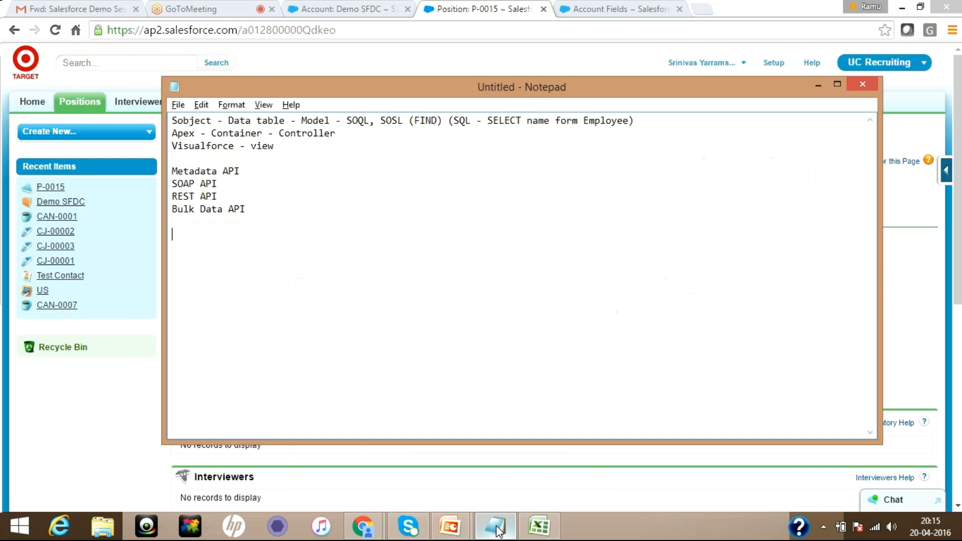
{"action": "left_click_drag", "start_coordinate": [224, 196], "coordinate": [168, 212]}
{"action": "left_click", "coordinate": [172, 183]}
{"action": "left_click", "coordinate": [250, 209]}
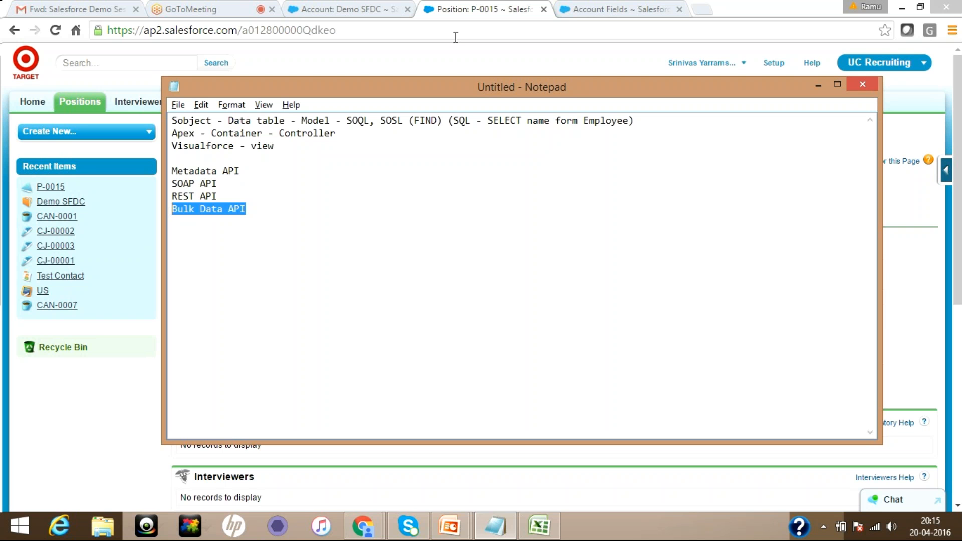
- Switch to Salesforce in Chrome and review the Demo SFDC account record and the P-0015 position record
{"action": "left_click", "coordinate": [349, 9]}
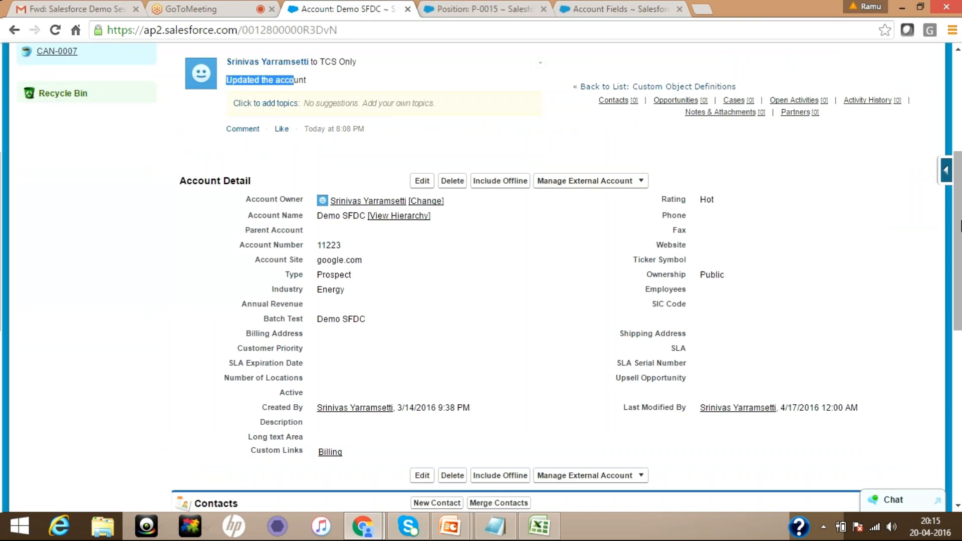
{"action": "left_click_drag", "start_coordinate": [961, 226], "coordinate": [958, 126]}
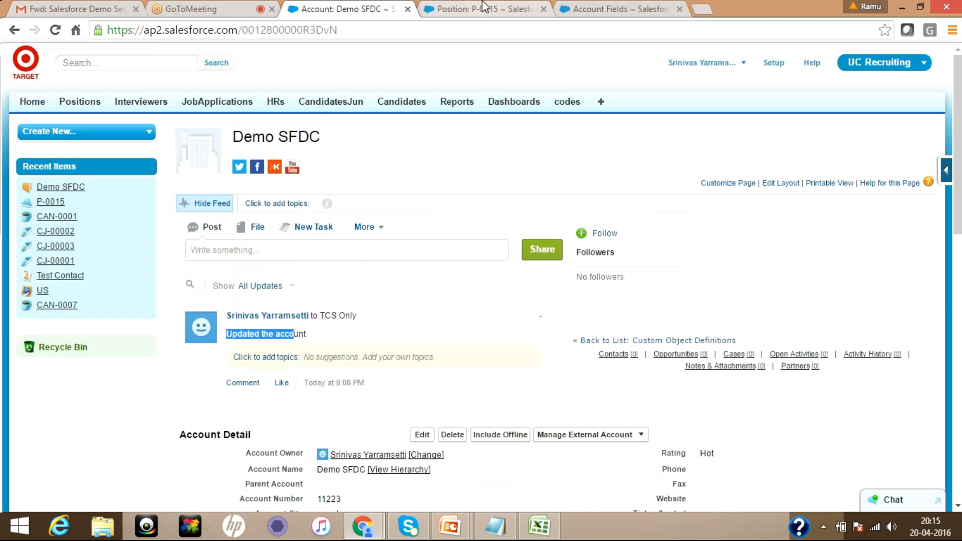
{"action": "left_click", "coordinate": [484, 7]}
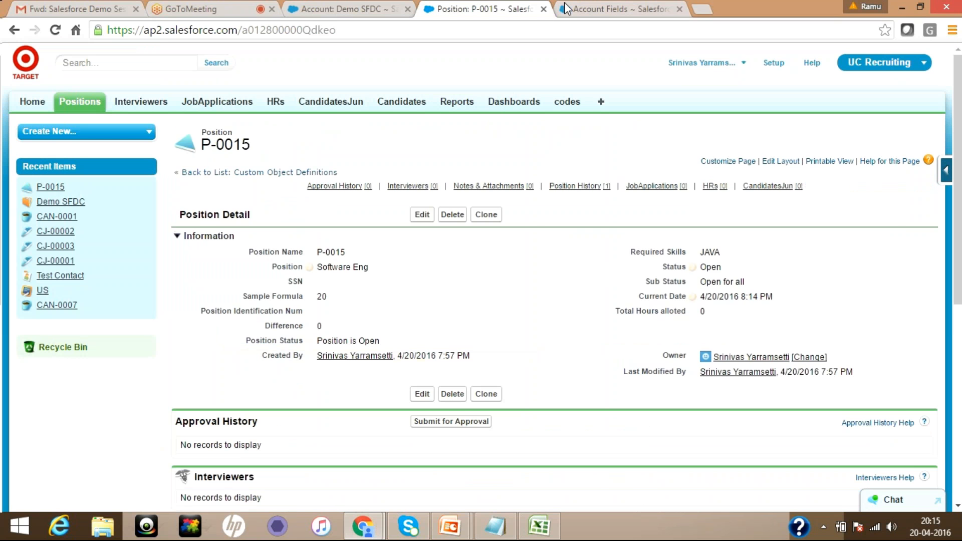
- From the Account Fields setup page, search the setup for "import" and open the Data Import Wizard
{"action": "left_click", "coordinate": [566, 9]}
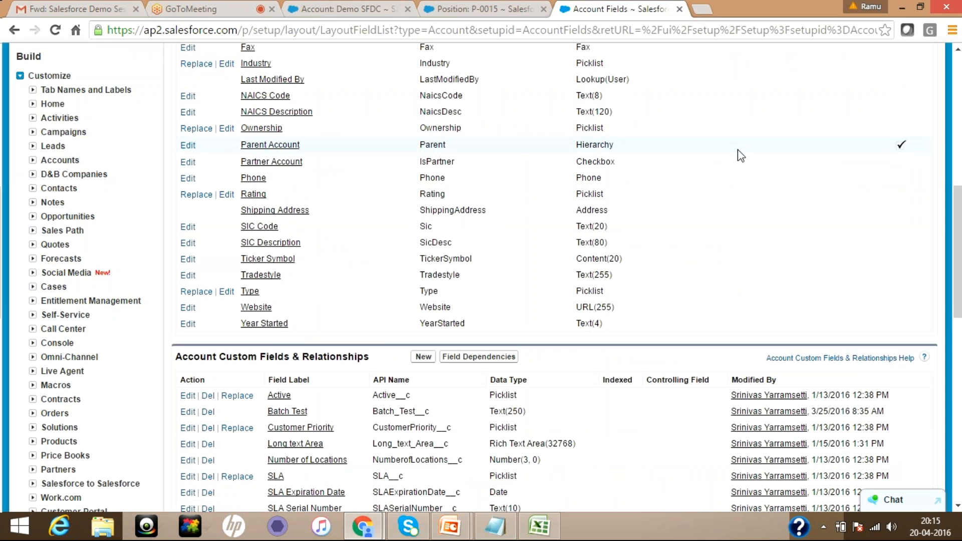
{"action": "scroll", "coordinate": [737, 149], "scroll_direction": "up", "scroll_amount": 10}
{"action": "left_click", "coordinate": [50, 133]}
{"action": "type", "text": "import"}
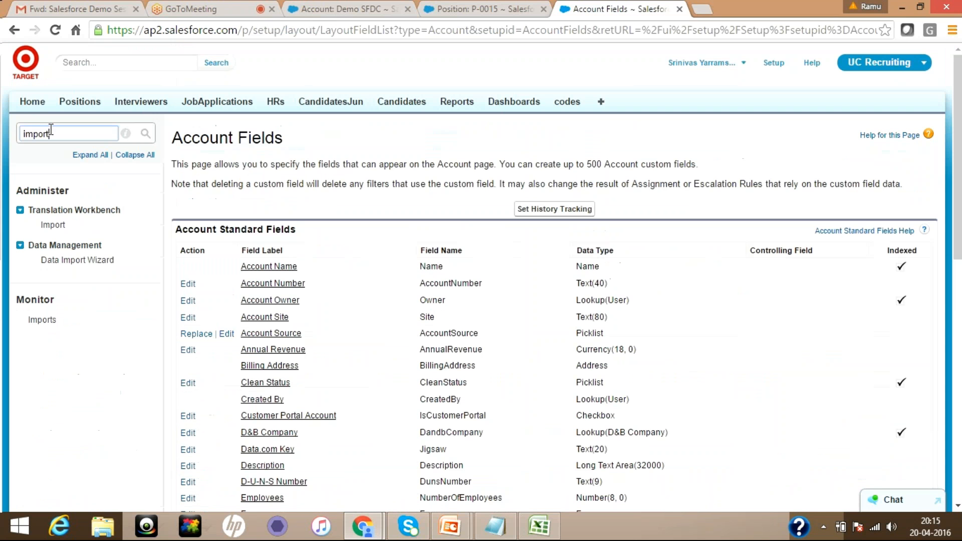
{"action": "left_click", "coordinate": [88, 262]}
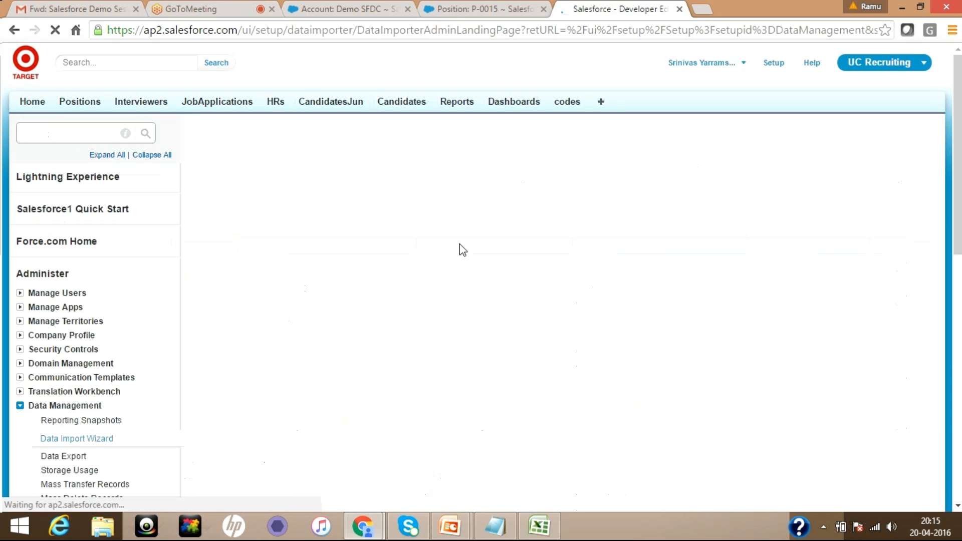
- Search the setup for "data loader", open the Data Loader page and download Data Loader for Windows
{"action": "left_click", "coordinate": [71, 132]}
{"action": "type", "text": "d"}
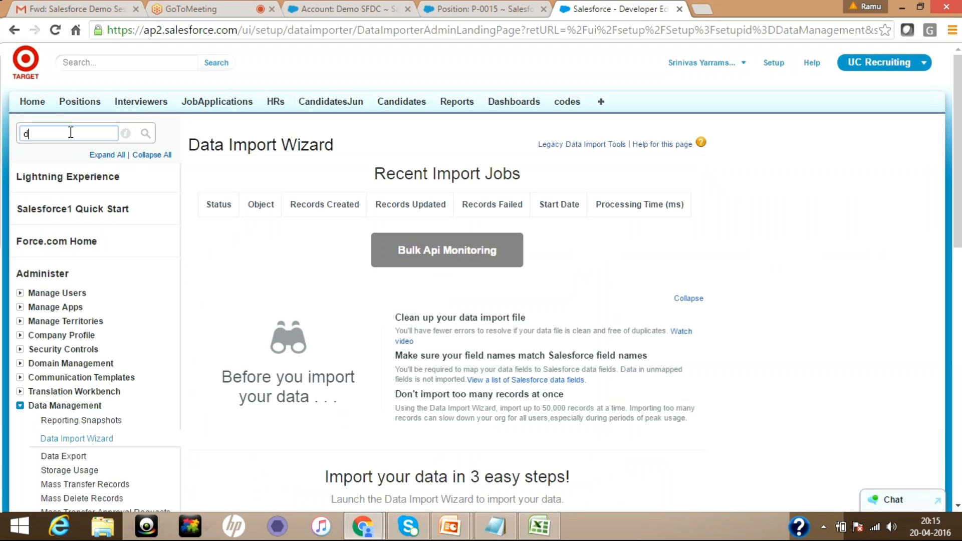
{"action": "type", "text": "ata loader"}
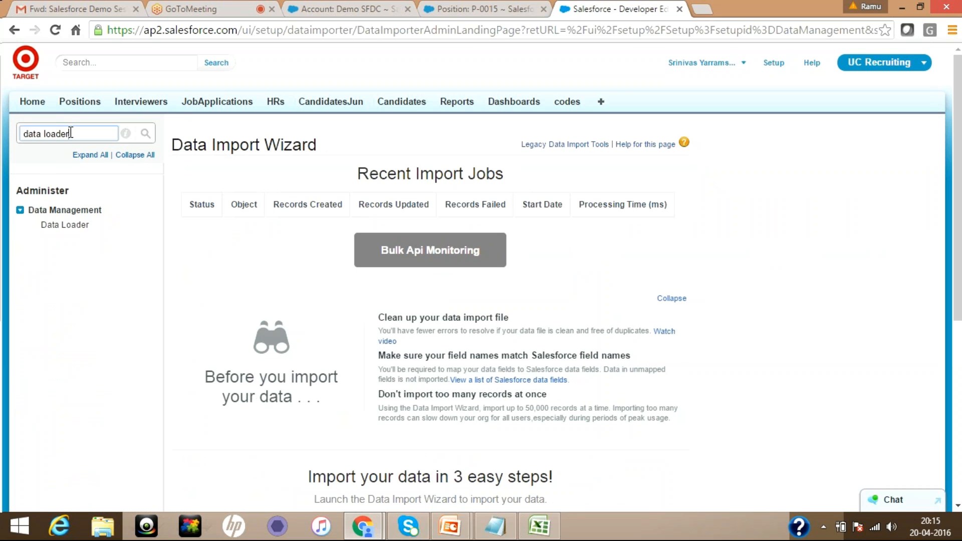
{"action": "left_click", "coordinate": [67, 224]}
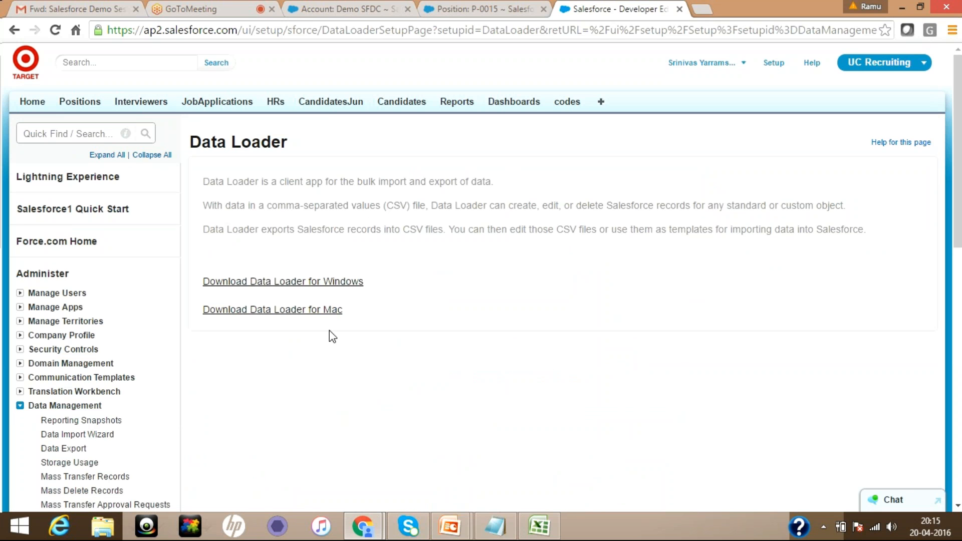
{"action": "left_click", "coordinate": [320, 284]}
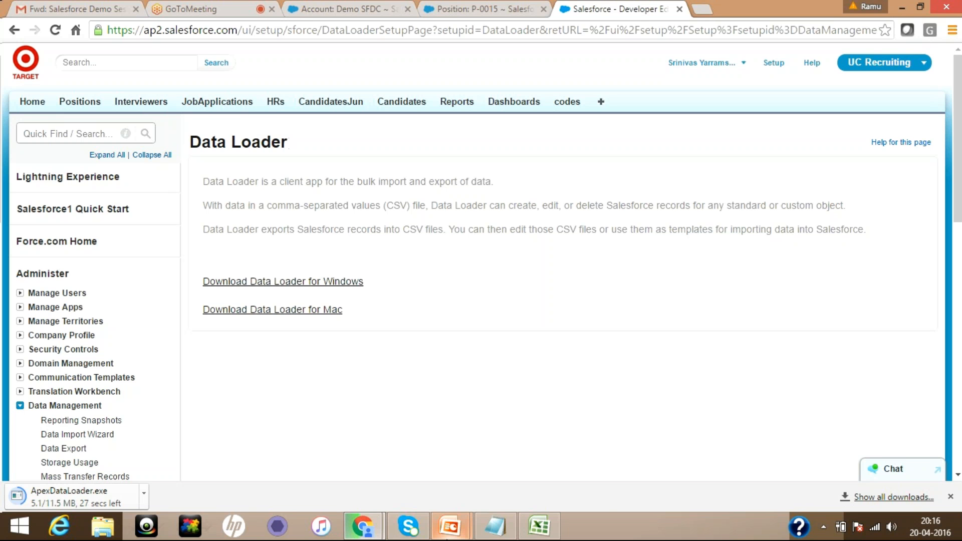
- Return to the PowerPoint slide show, advance to the Declarative and Programmatic slide, and highlight Declarative, Programmatic and Page Layouts
{"action": "mouse_move", "coordinate": [449, 526]}
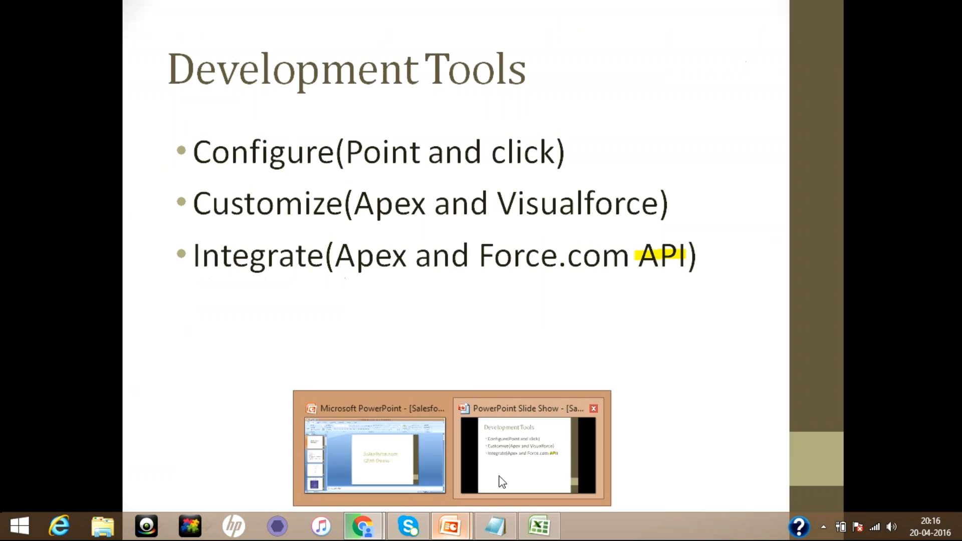
{"action": "left_click", "coordinate": [532, 446]}
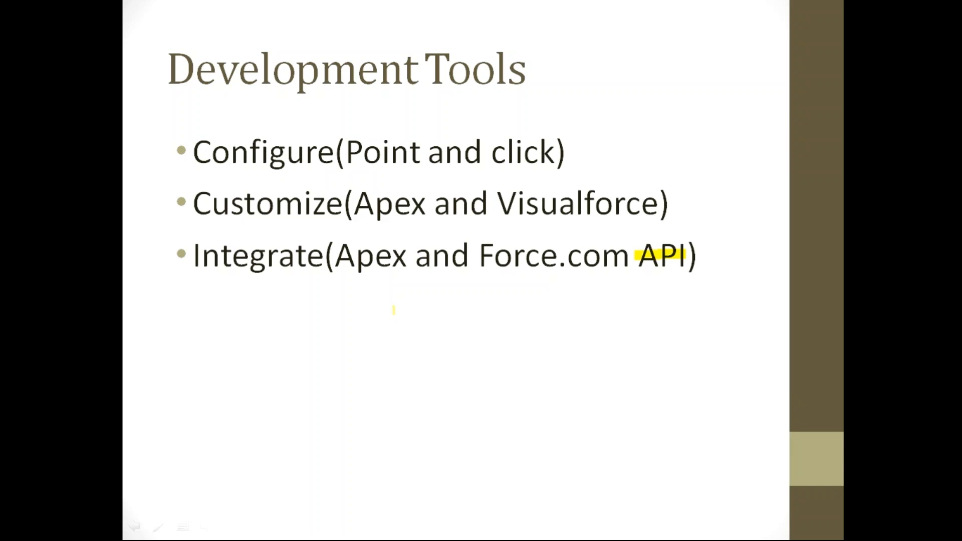
{"action": "key", "text": "Right"}
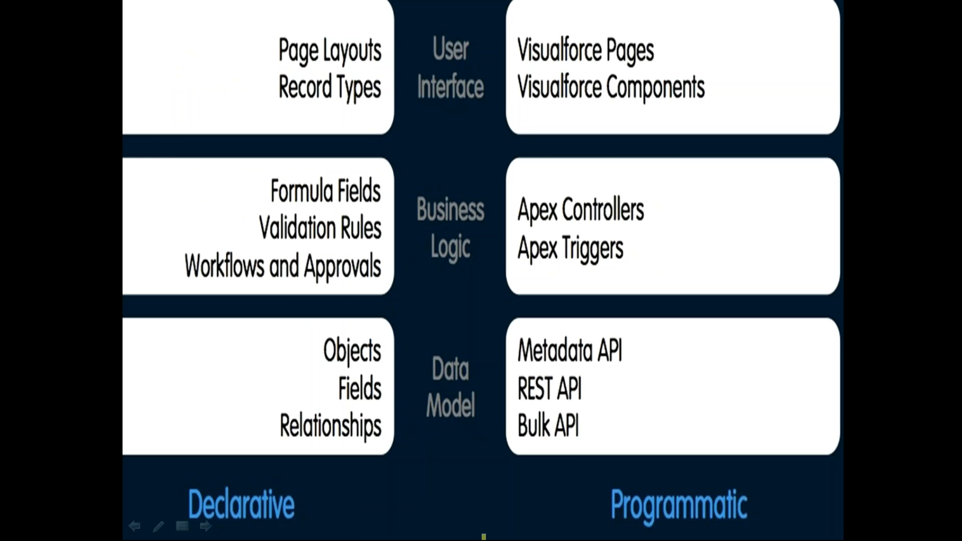
{"action": "left_click_drag", "start_coordinate": [209, 505], "coordinate": [248, 505]}
{"action": "left_click_drag", "start_coordinate": [737, 508], "coordinate": [691, 508]}
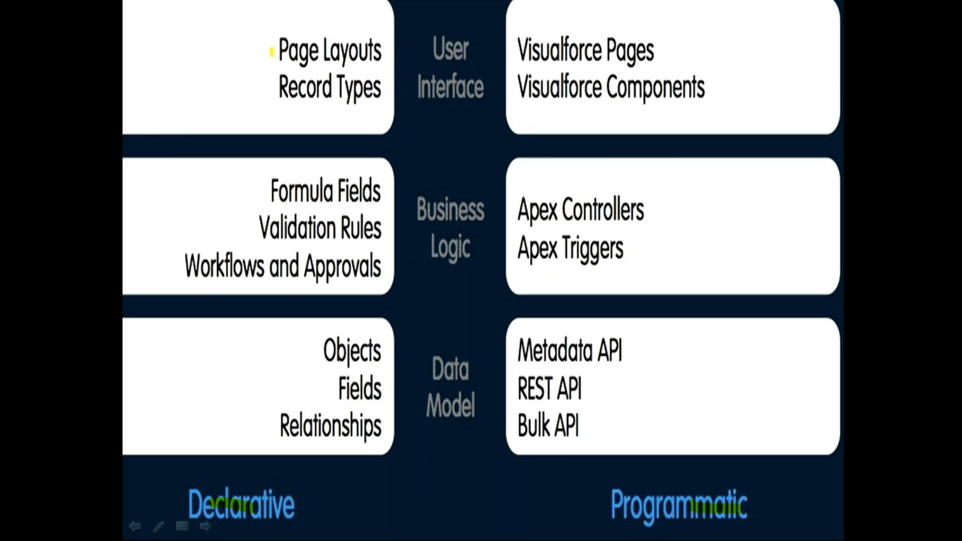
{"action": "left_click_drag", "start_coordinate": [271, 51], "coordinate": [373, 59]}
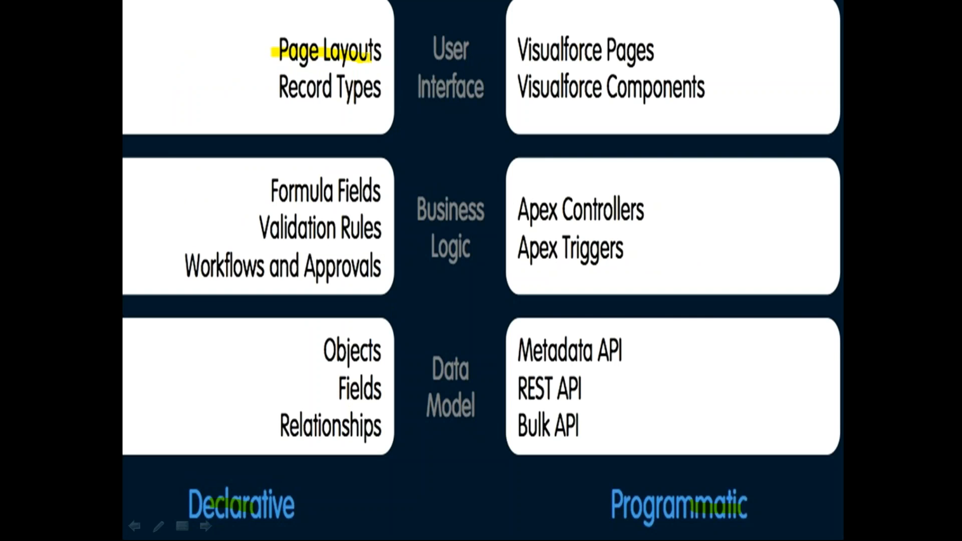
- Check the Account Detail section of the Demo SFDC account in Chrome, and return to the PowerPoint slide show
{"action": "key", "text": "alt+Tab"}
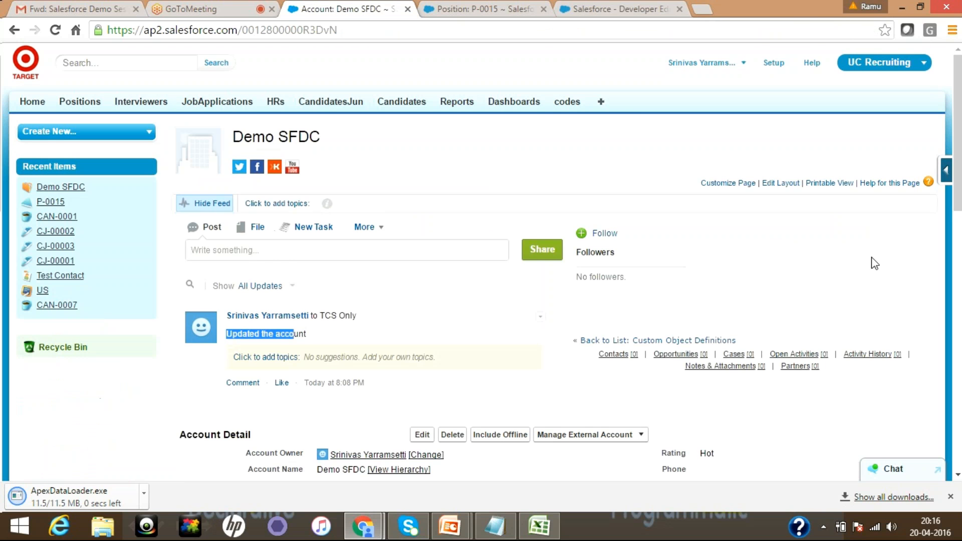
{"action": "scroll", "coordinate": [874, 262], "scroll_direction": "down", "scroll_amount": 6}
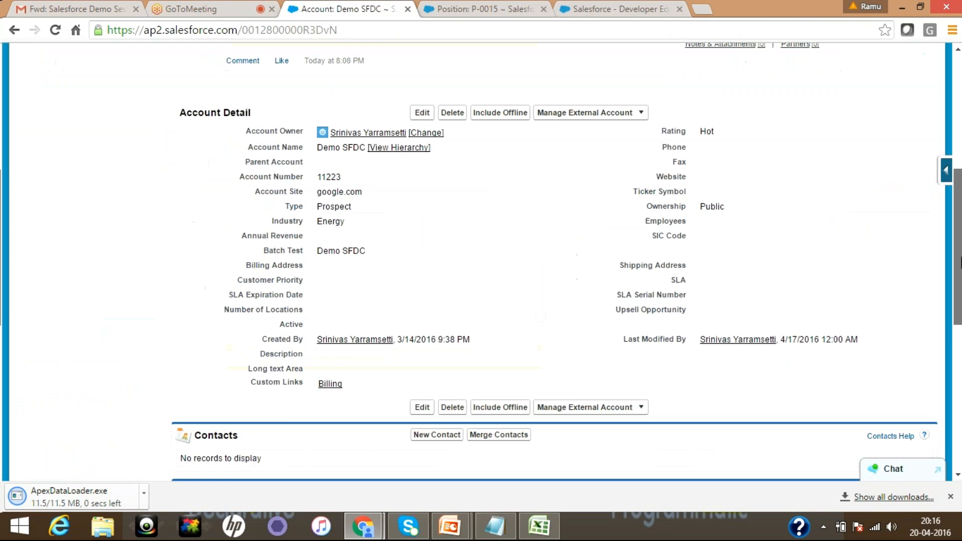
{"action": "key", "text": "alt+Tab"}
- Highlight Record Types, Visualforce Pages and Visualforce Components in the User Interface row of the slide
{"action": "left_click_drag", "start_coordinate": [278, 86], "coordinate": [382, 108]}
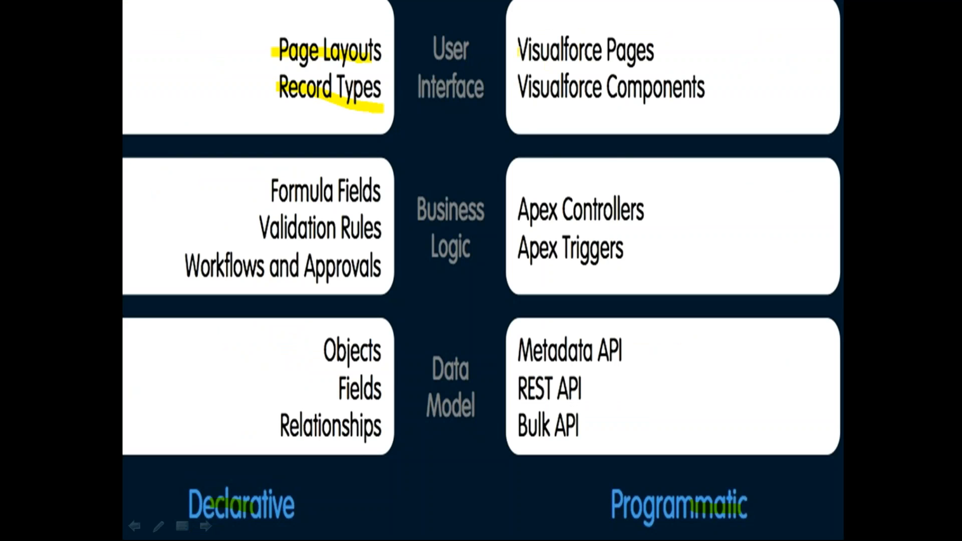
{"action": "left_click_drag", "start_coordinate": [517, 50], "coordinate": [656, 56]}
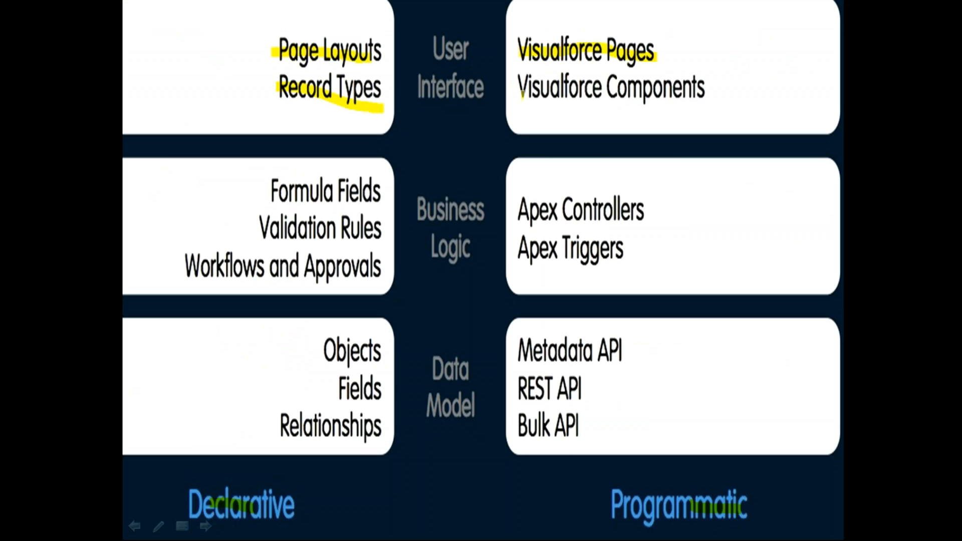
{"action": "left_click_drag", "start_coordinate": [521, 95], "coordinate": [671, 103]}
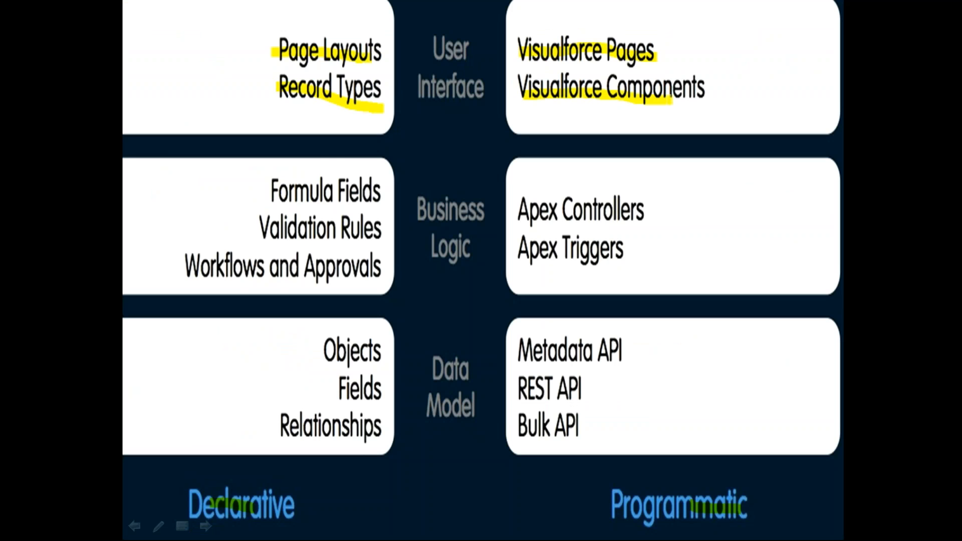
- Select the whole Account Detail section of the Demo SFDC account in Chrome, and return to the PowerPoint slide
{"action": "key", "text": "alt+Tab"}
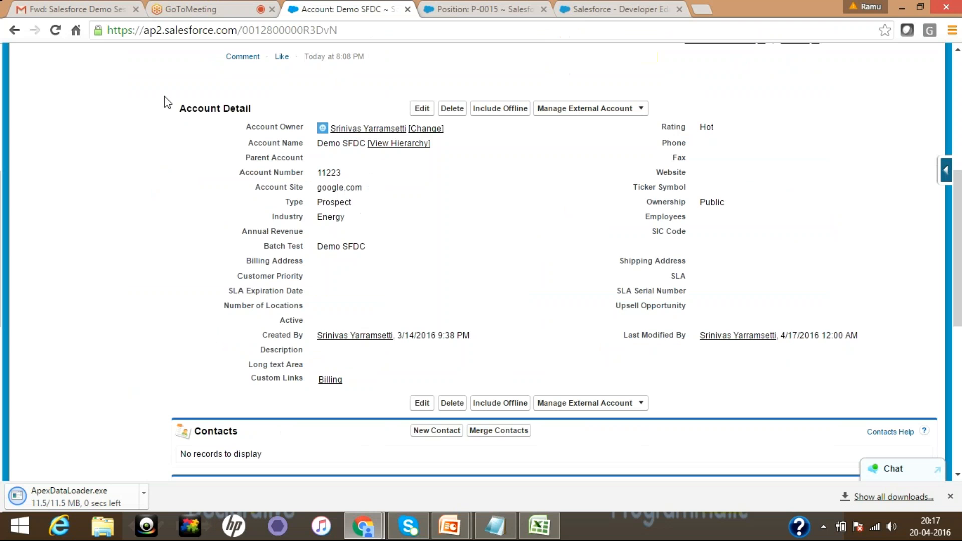
{"action": "left_click_drag", "start_coordinate": [166, 100], "coordinate": [750, 399]}
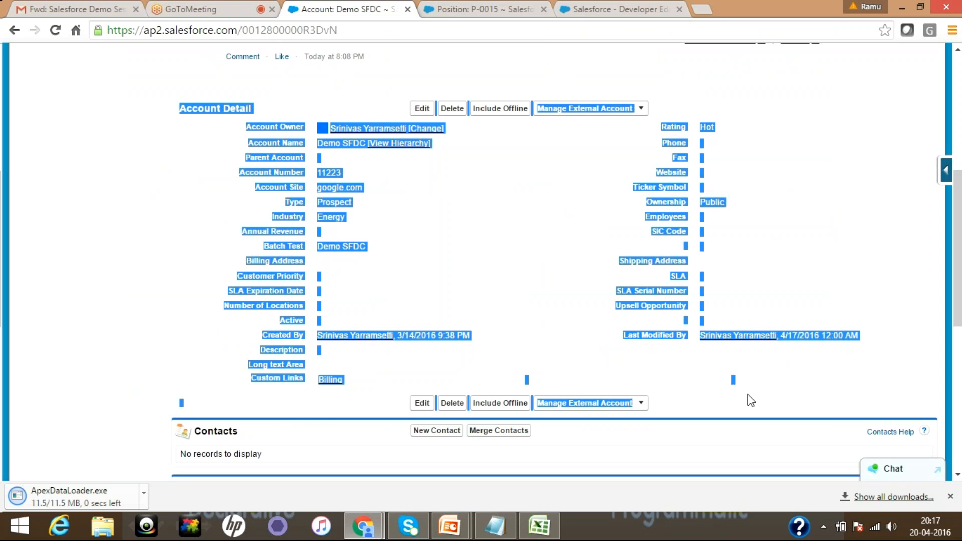
{"action": "key", "text": "alt+Tab"}
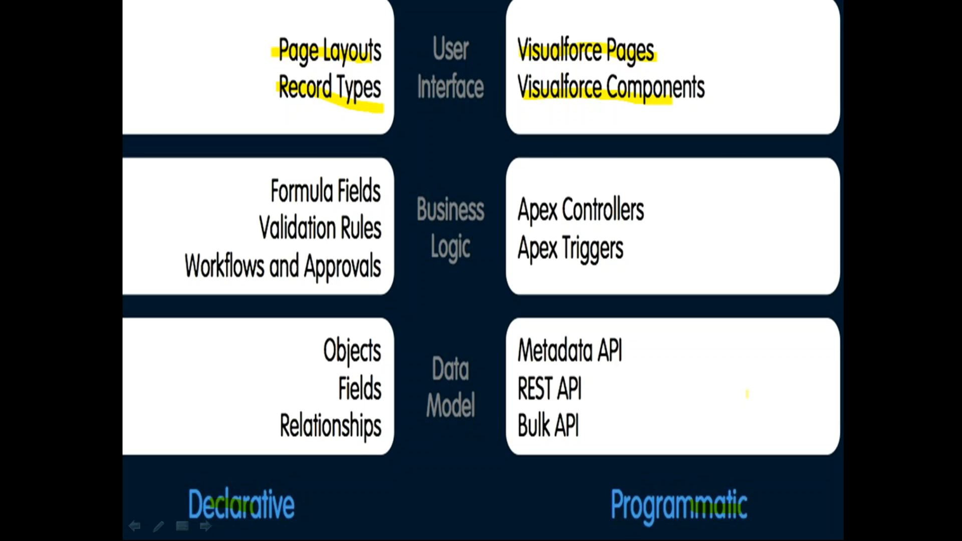